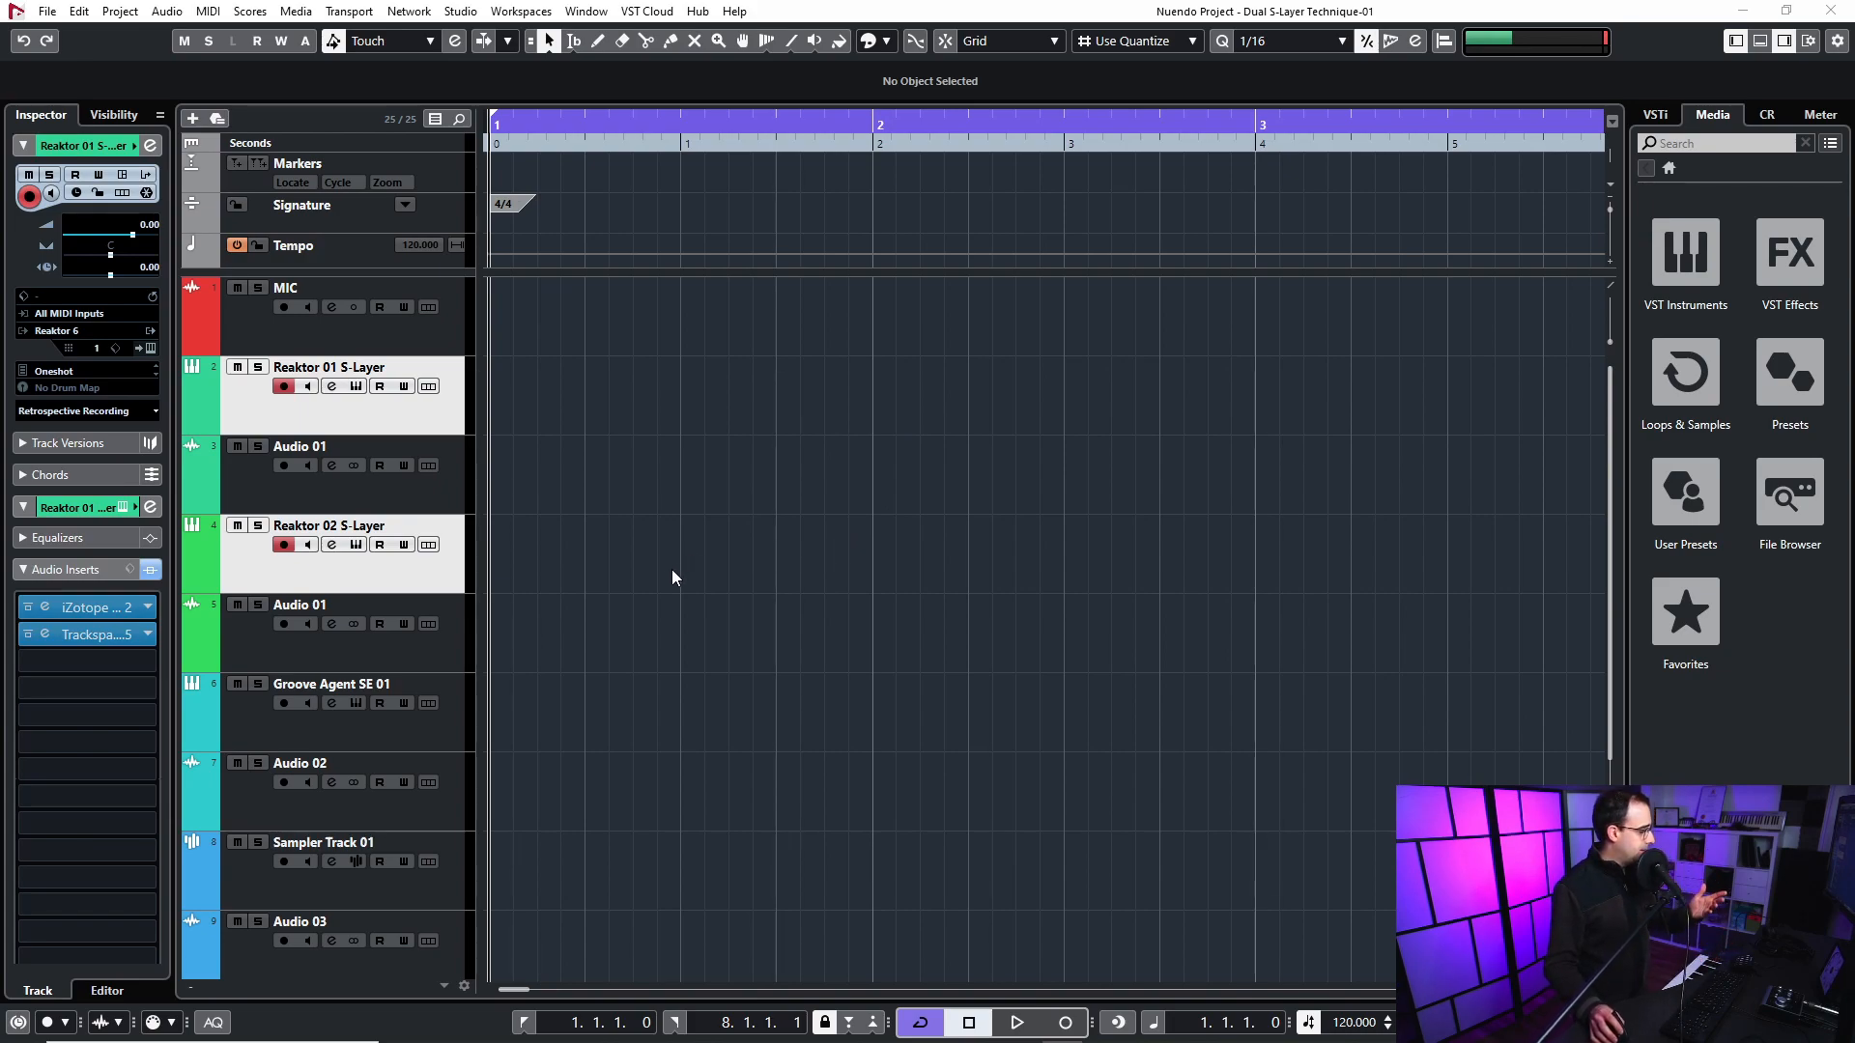
- Open the S-Layer instrument windows of the Reaktor 01 and Reaktor 02 tracks side by side and select both tracks
left_click(151, 348)
mouse_move(1384, 65)
left_mouse_down()
mouse_move(663, 29)
mouse_move(1391, 81)
left_mouse_up()
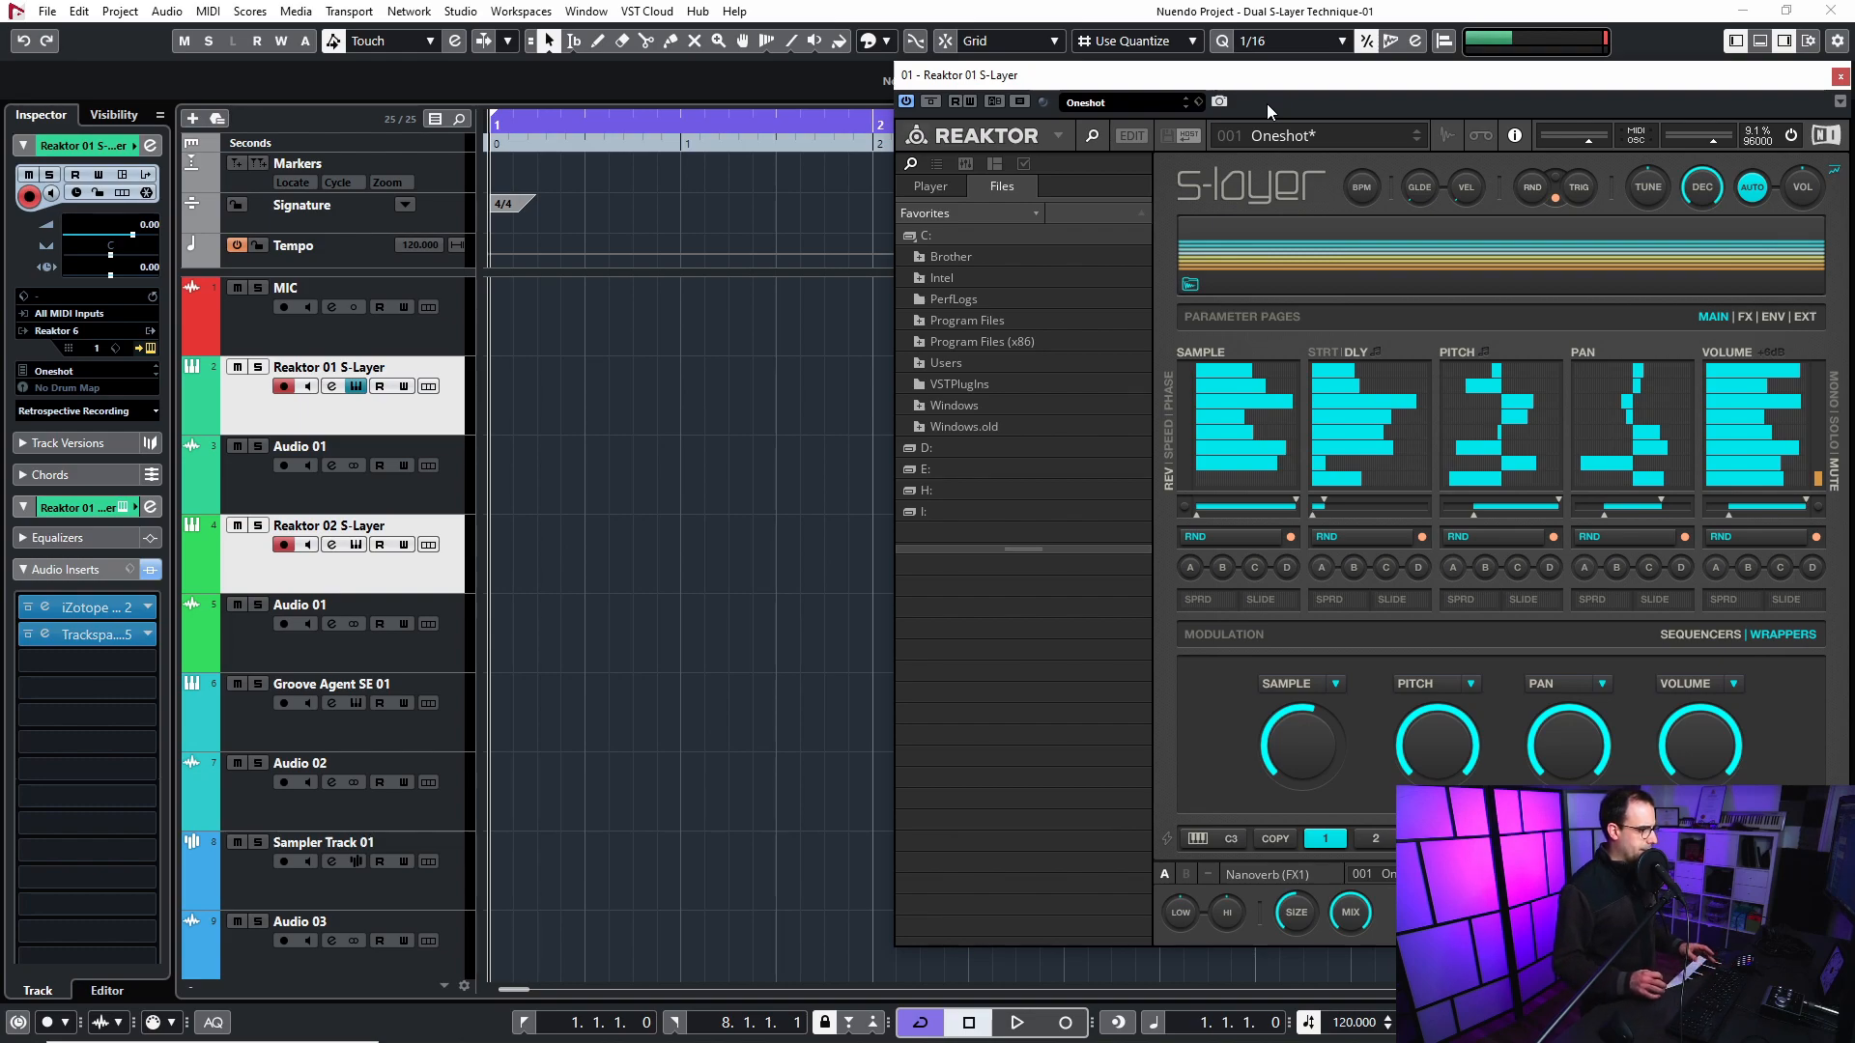
left_click(321, 572)
left_click(150, 349)
left_click_drag(791, 75, 967, 91)
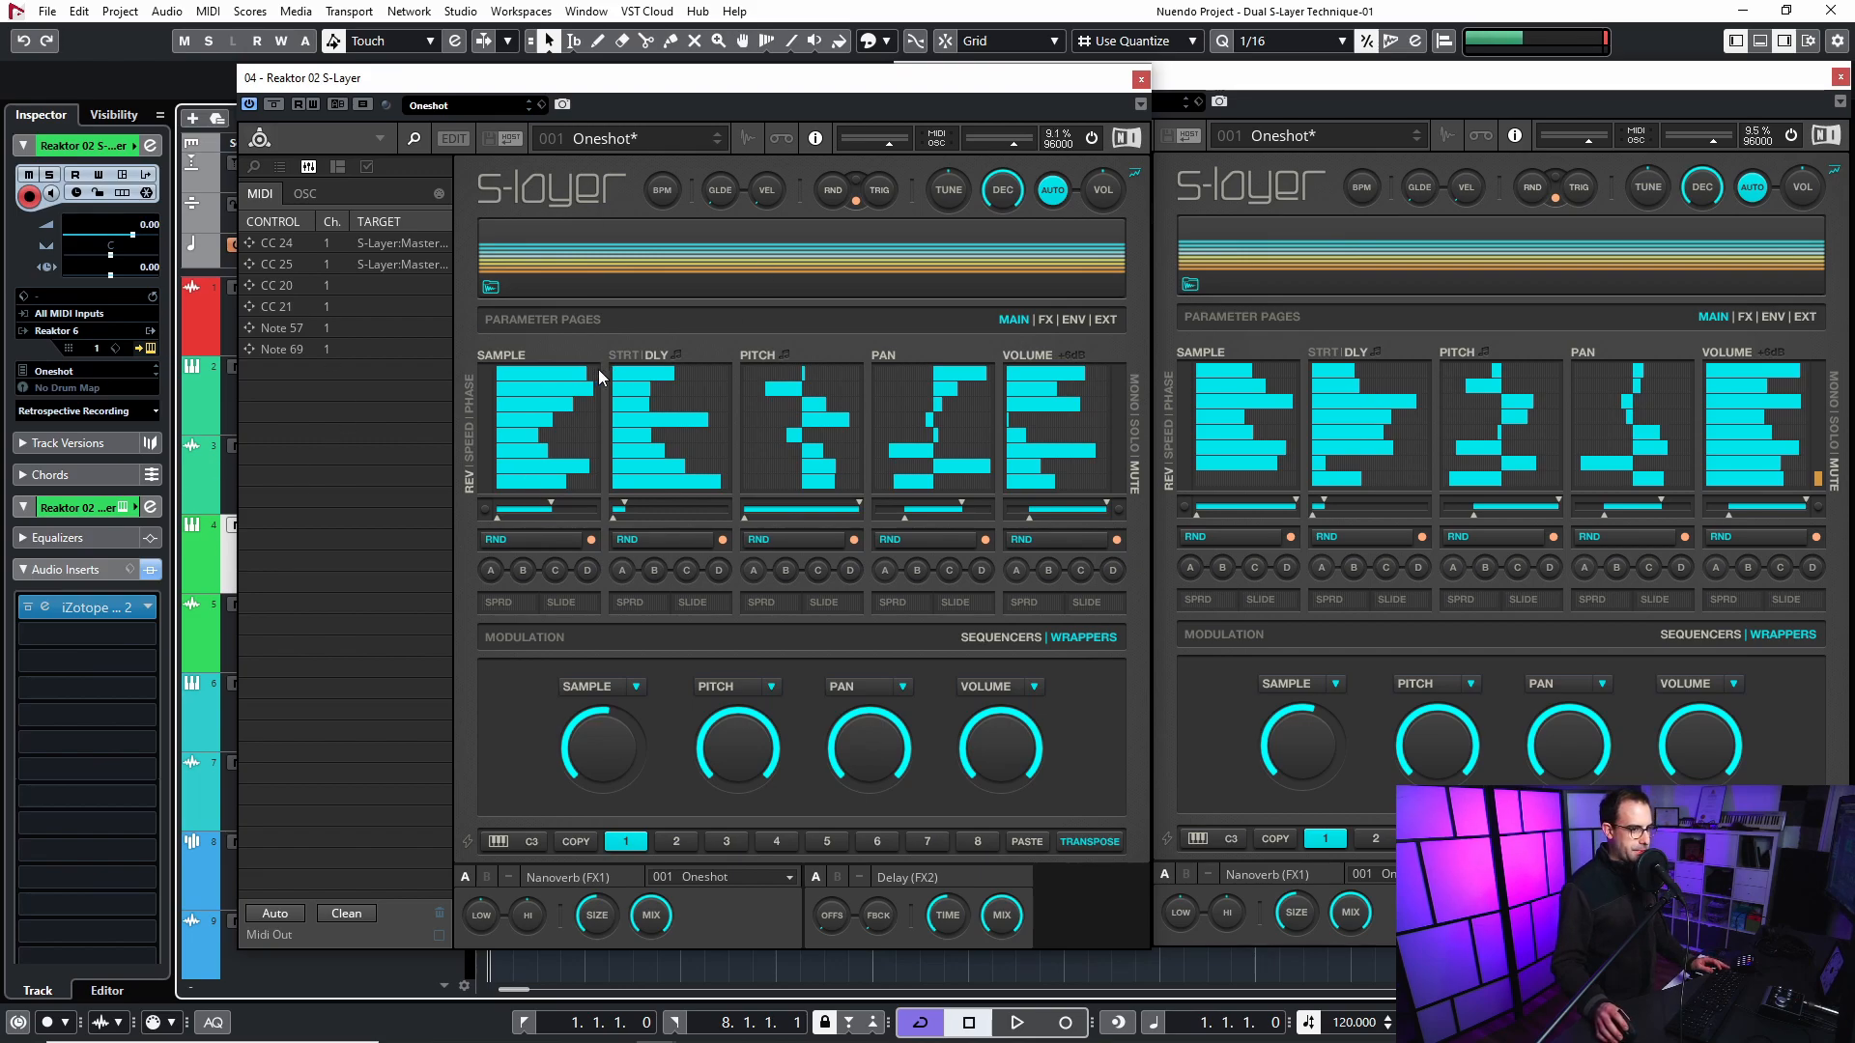
mouse_move(581, 439)
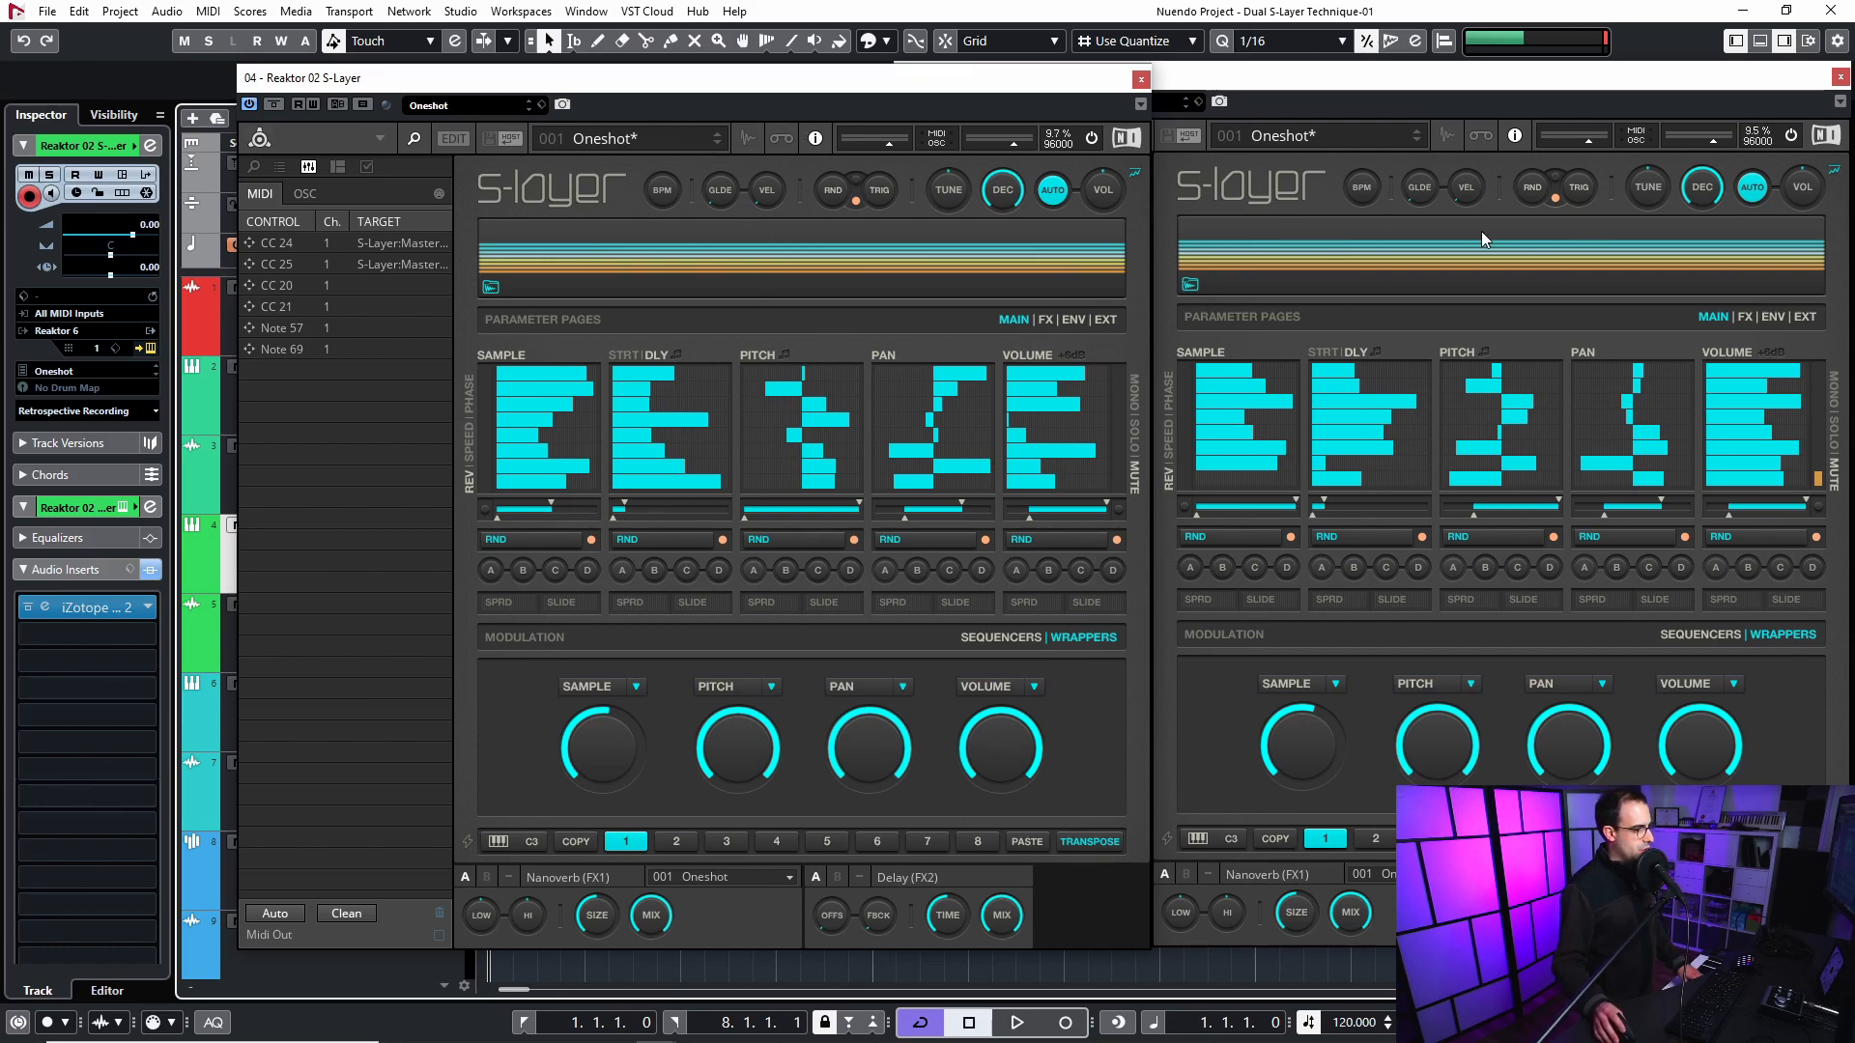
mouse_move(1453, 281)
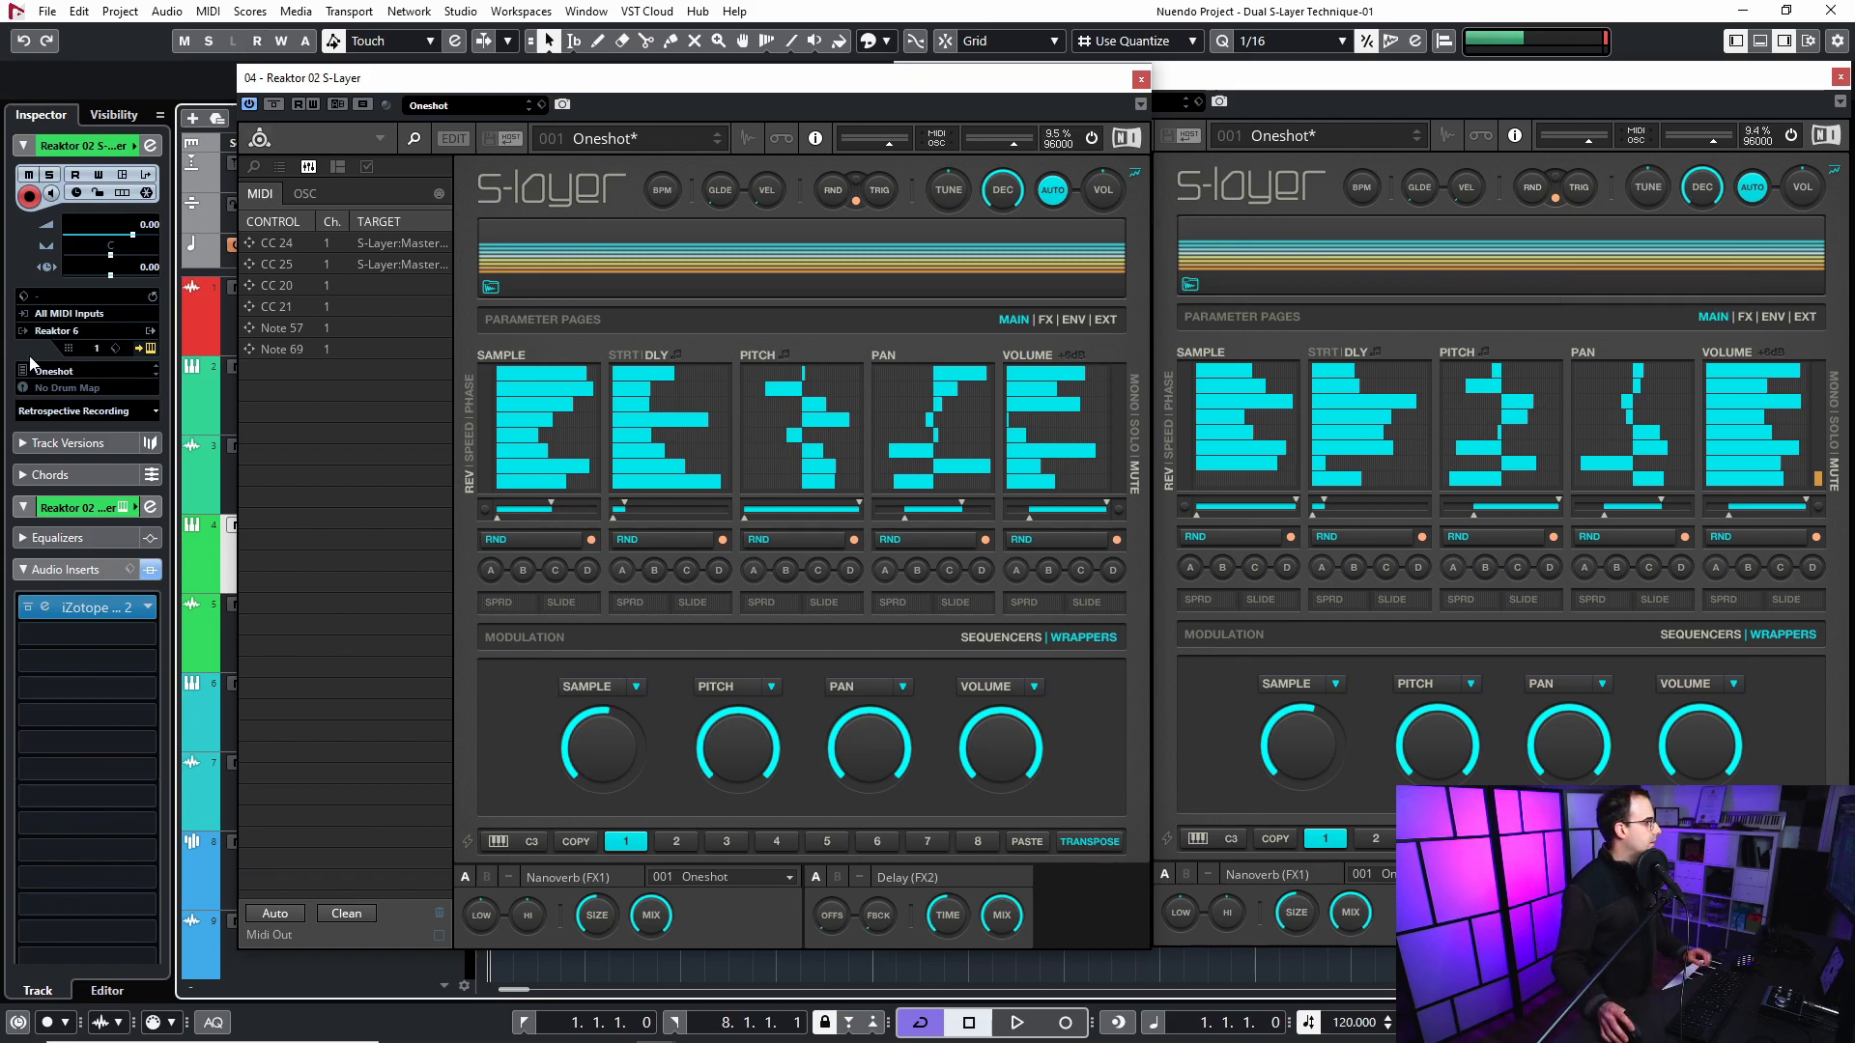
left_click(220, 395)
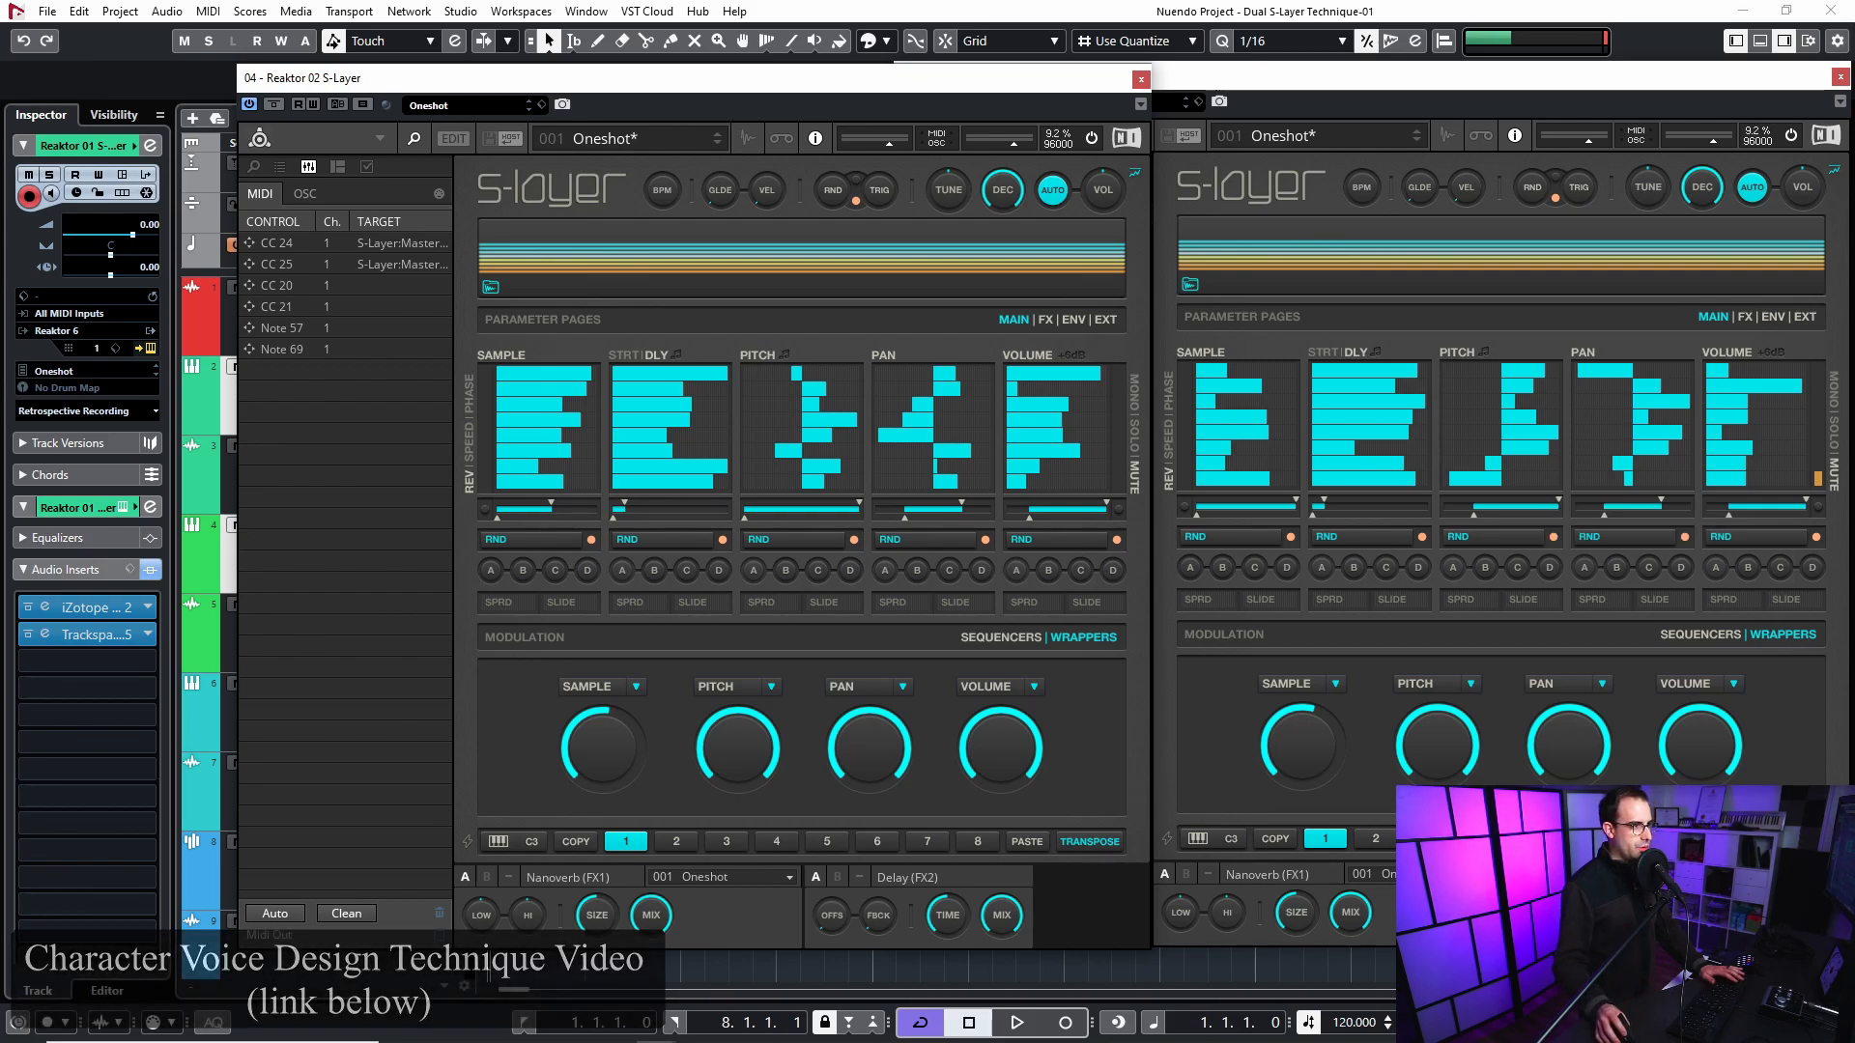
- Open the MixConsole and close both Reaktor S-Layer instrument windows covering it
key("F3")
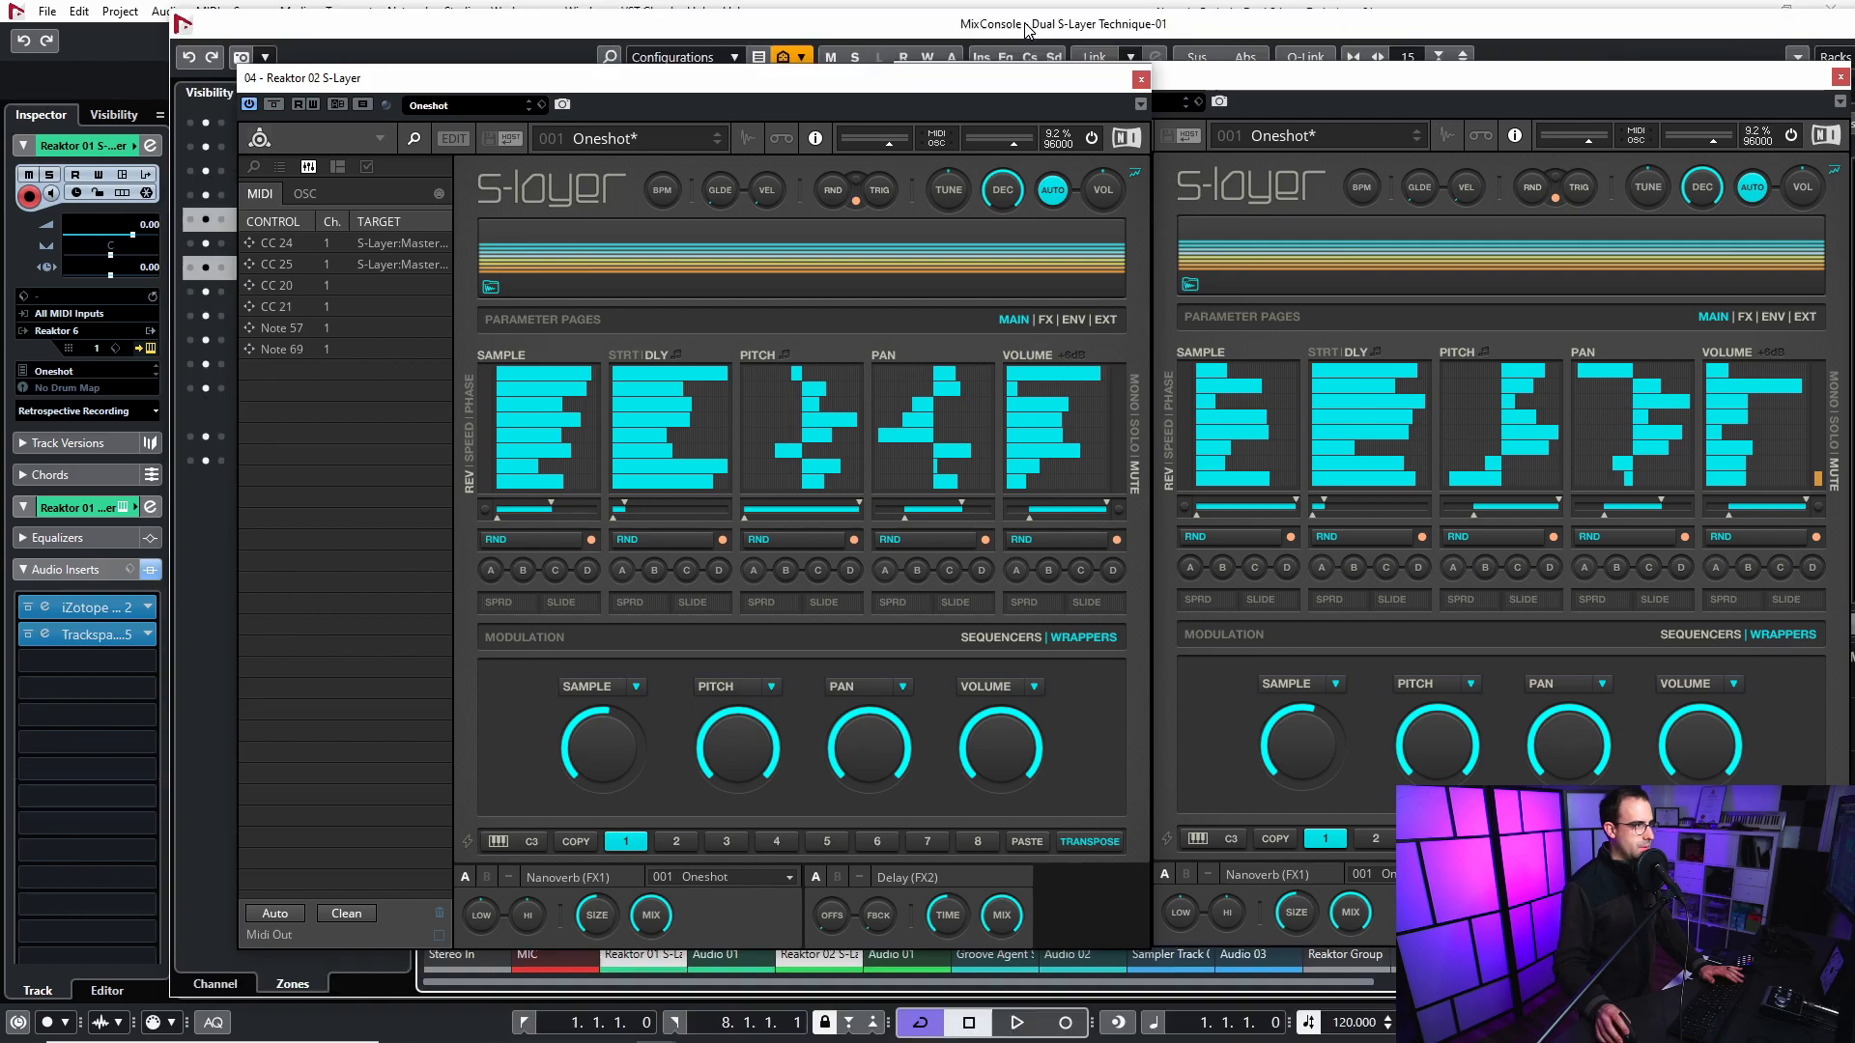
left_click(1842, 78)
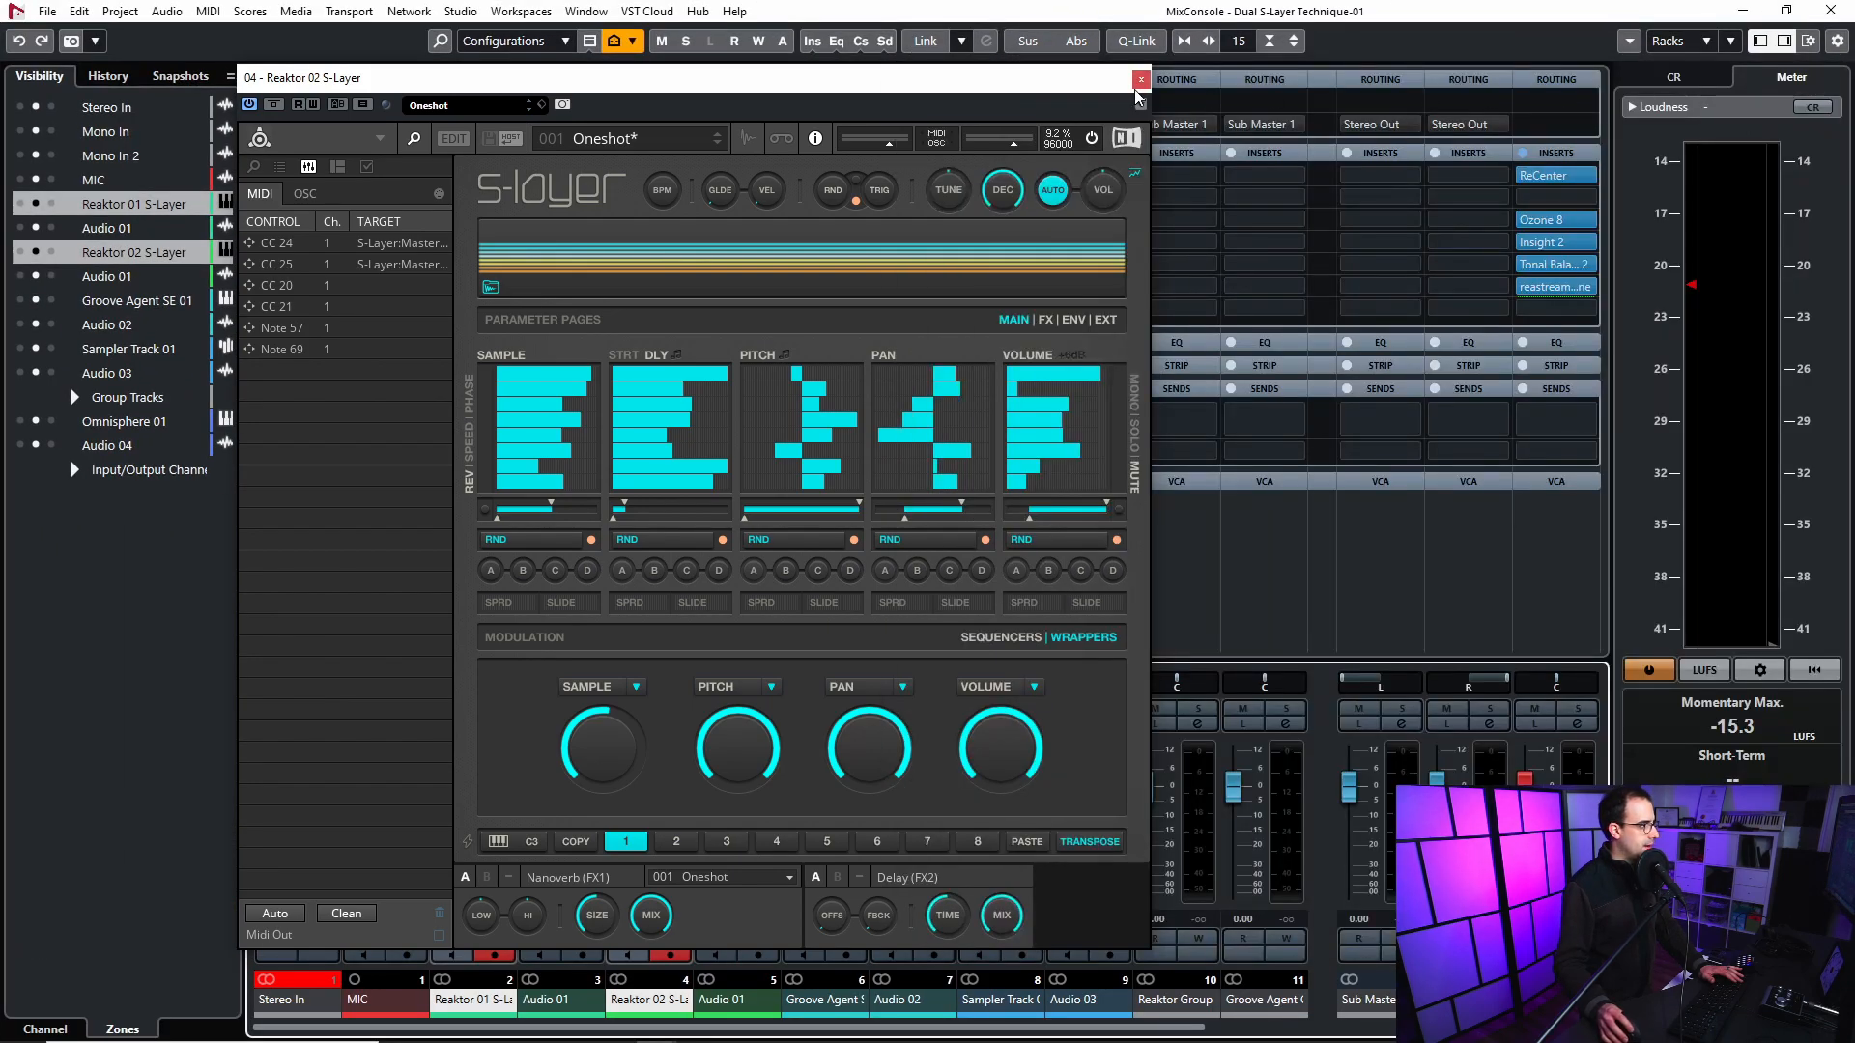
left_click(1142, 80)
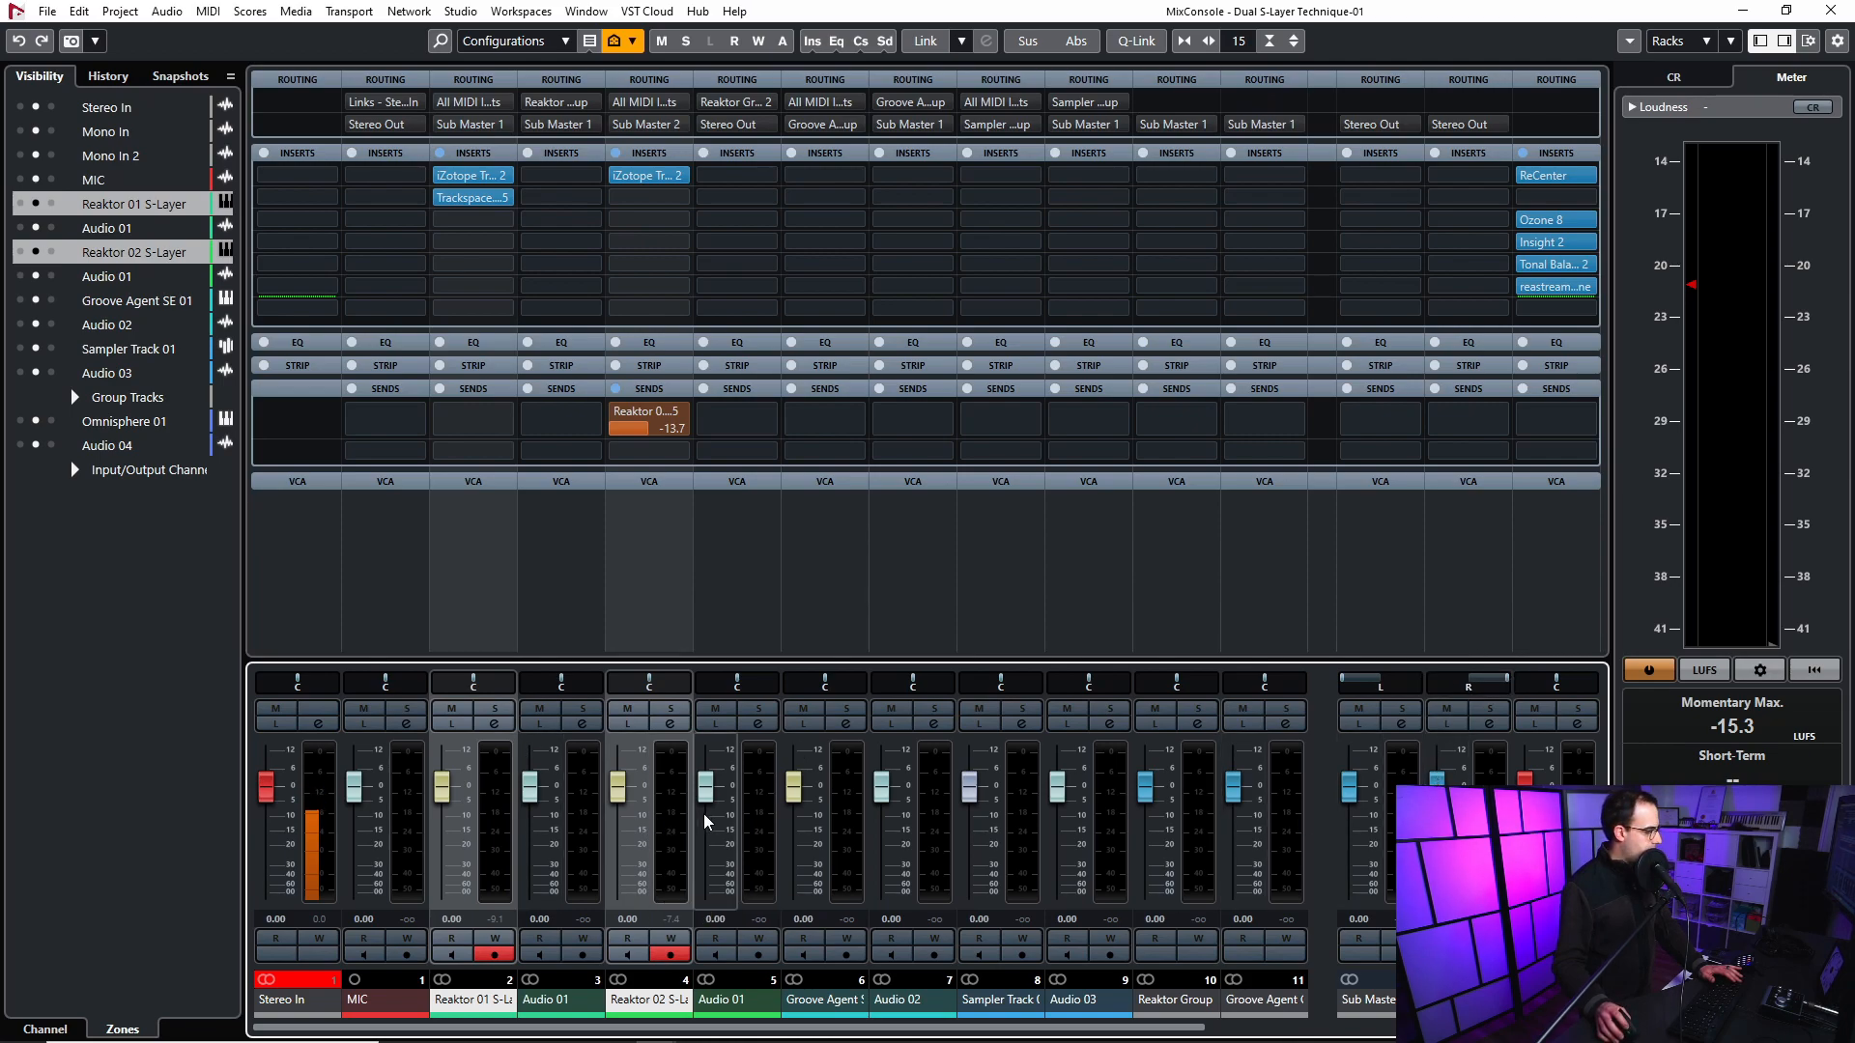
- Trace the routing of the Reaktor 01 and Reaktor 02 S-Layer channels to their hard-panned Sub Master channels
left_click(488, 836)
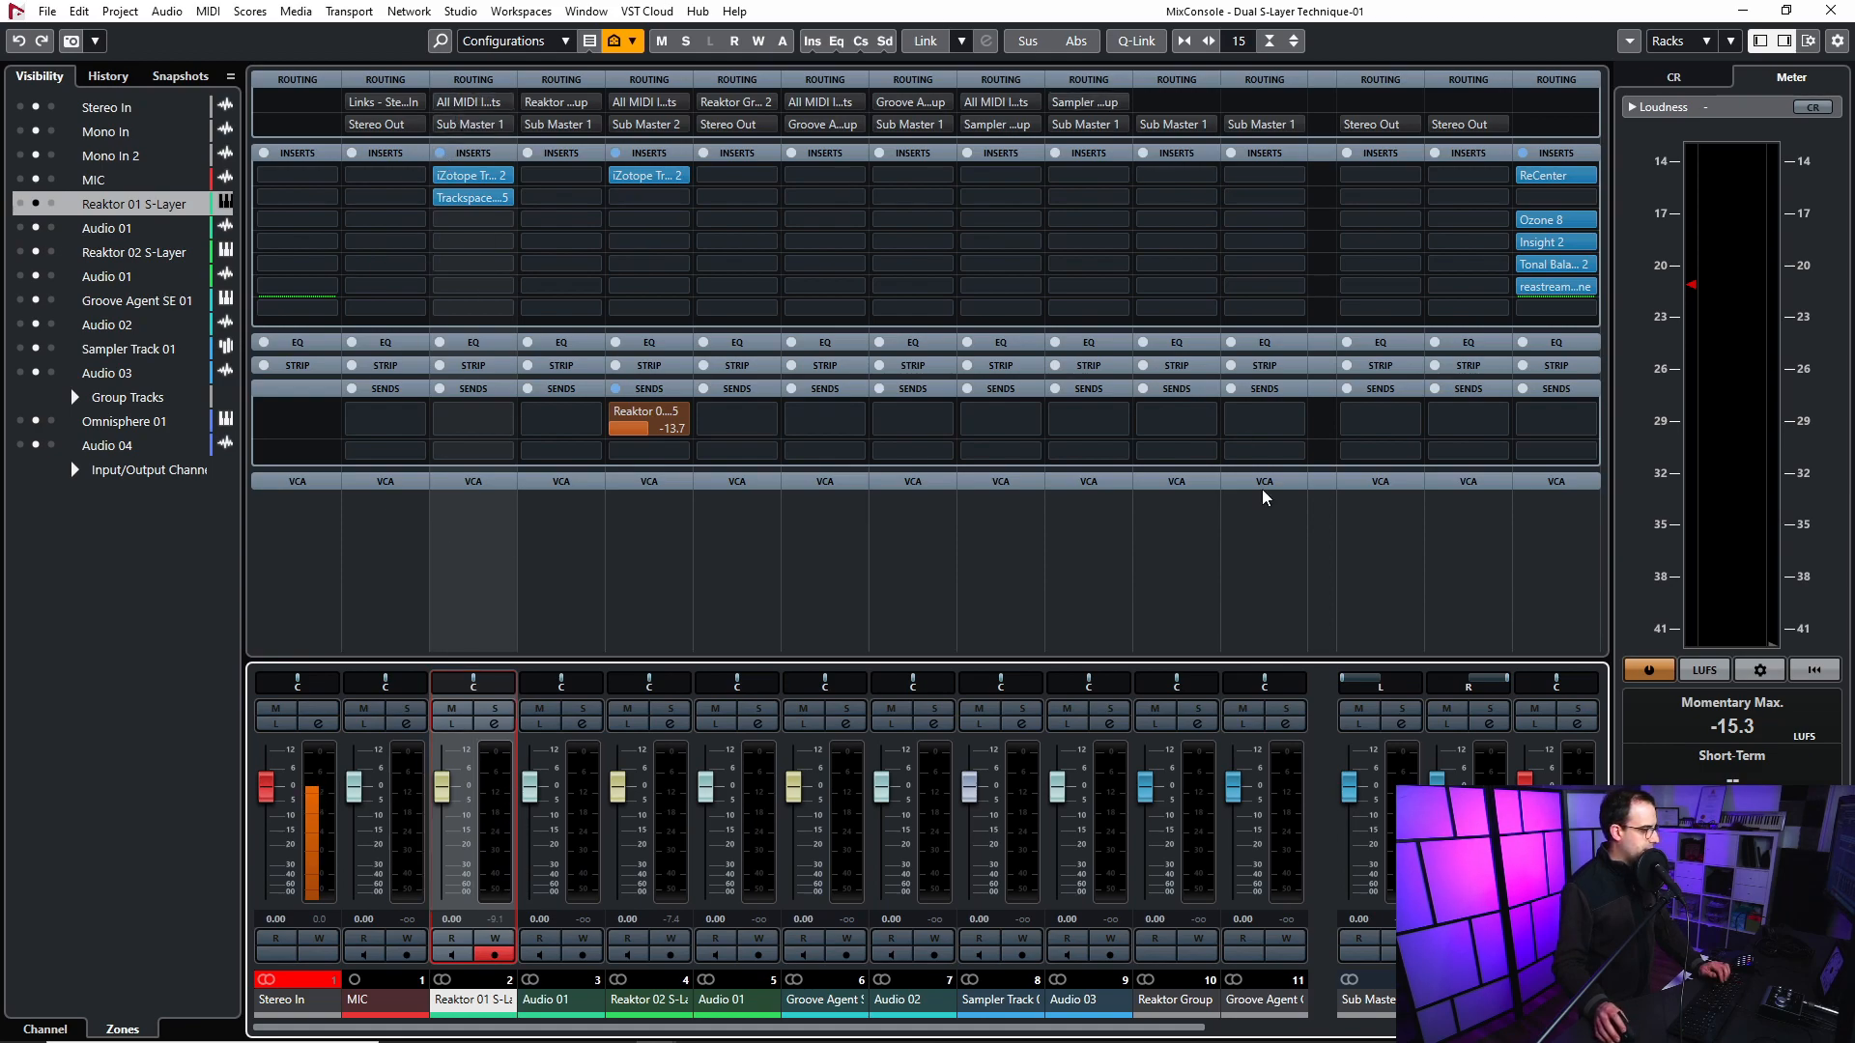
left_click(1407, 997)
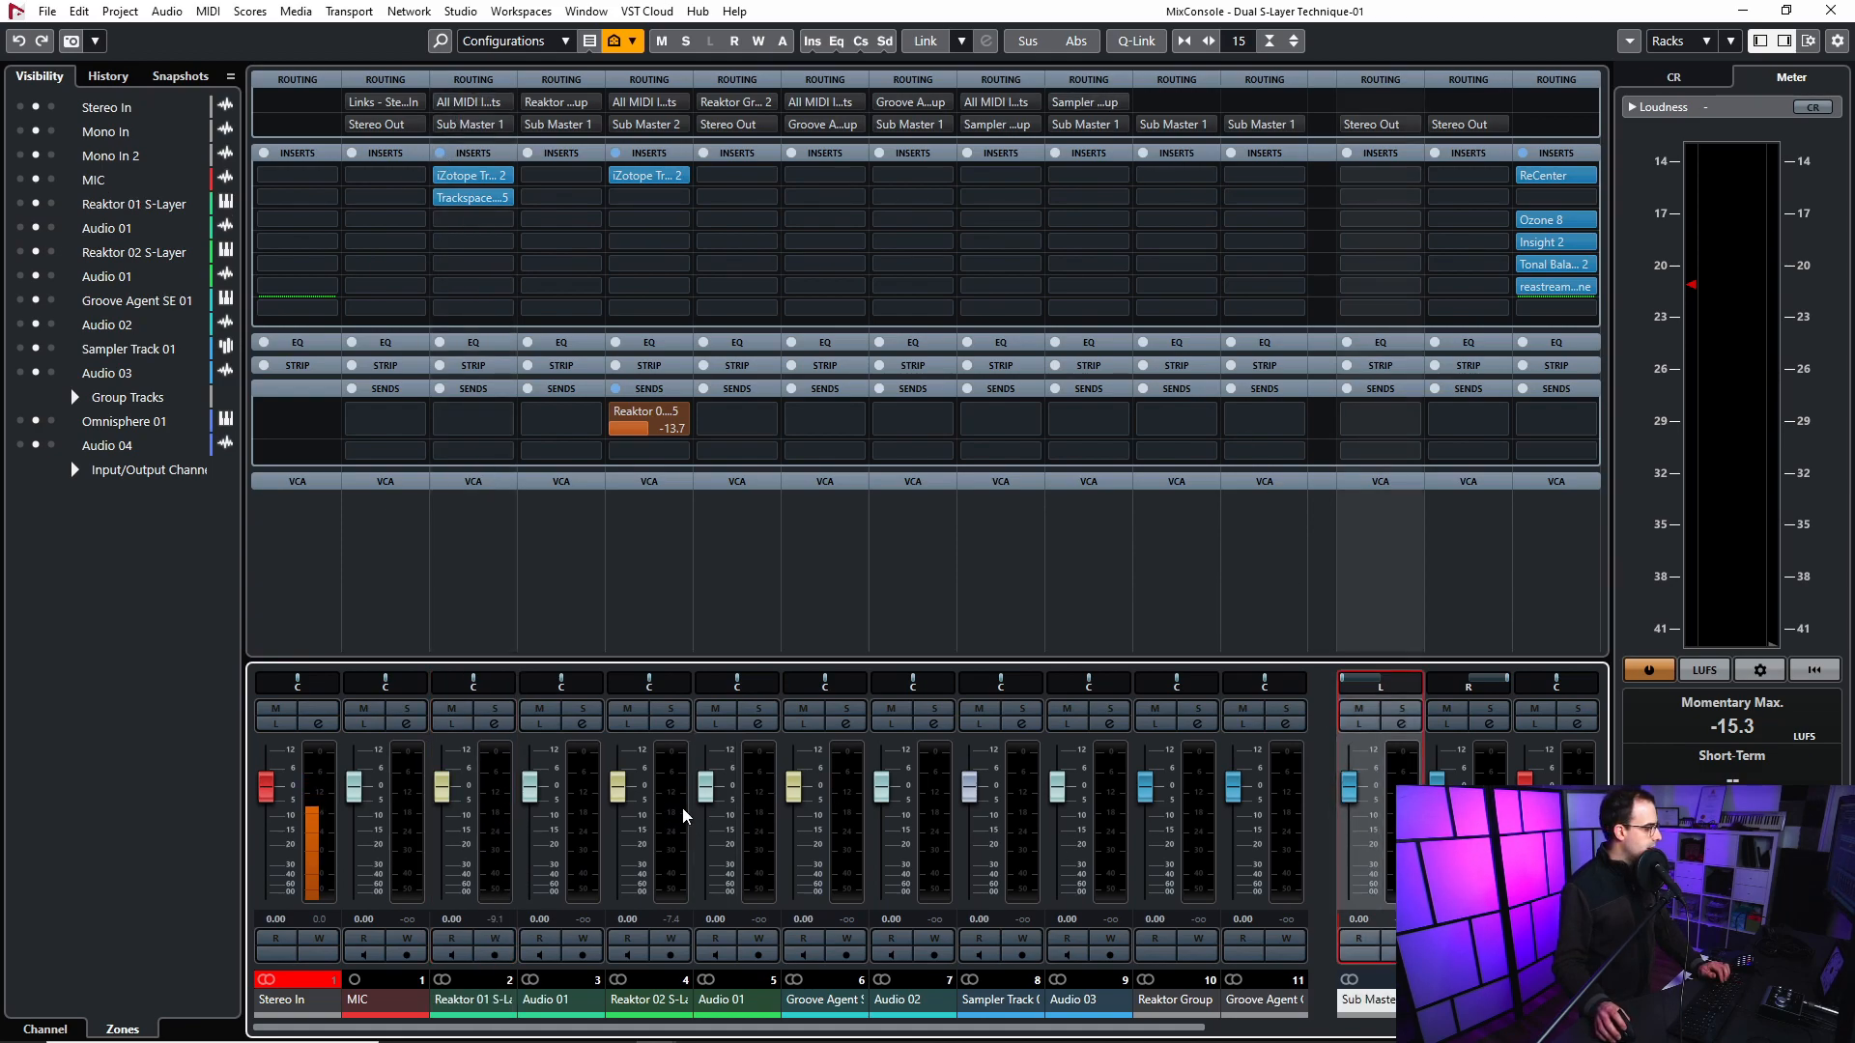
left_click(666, 829)
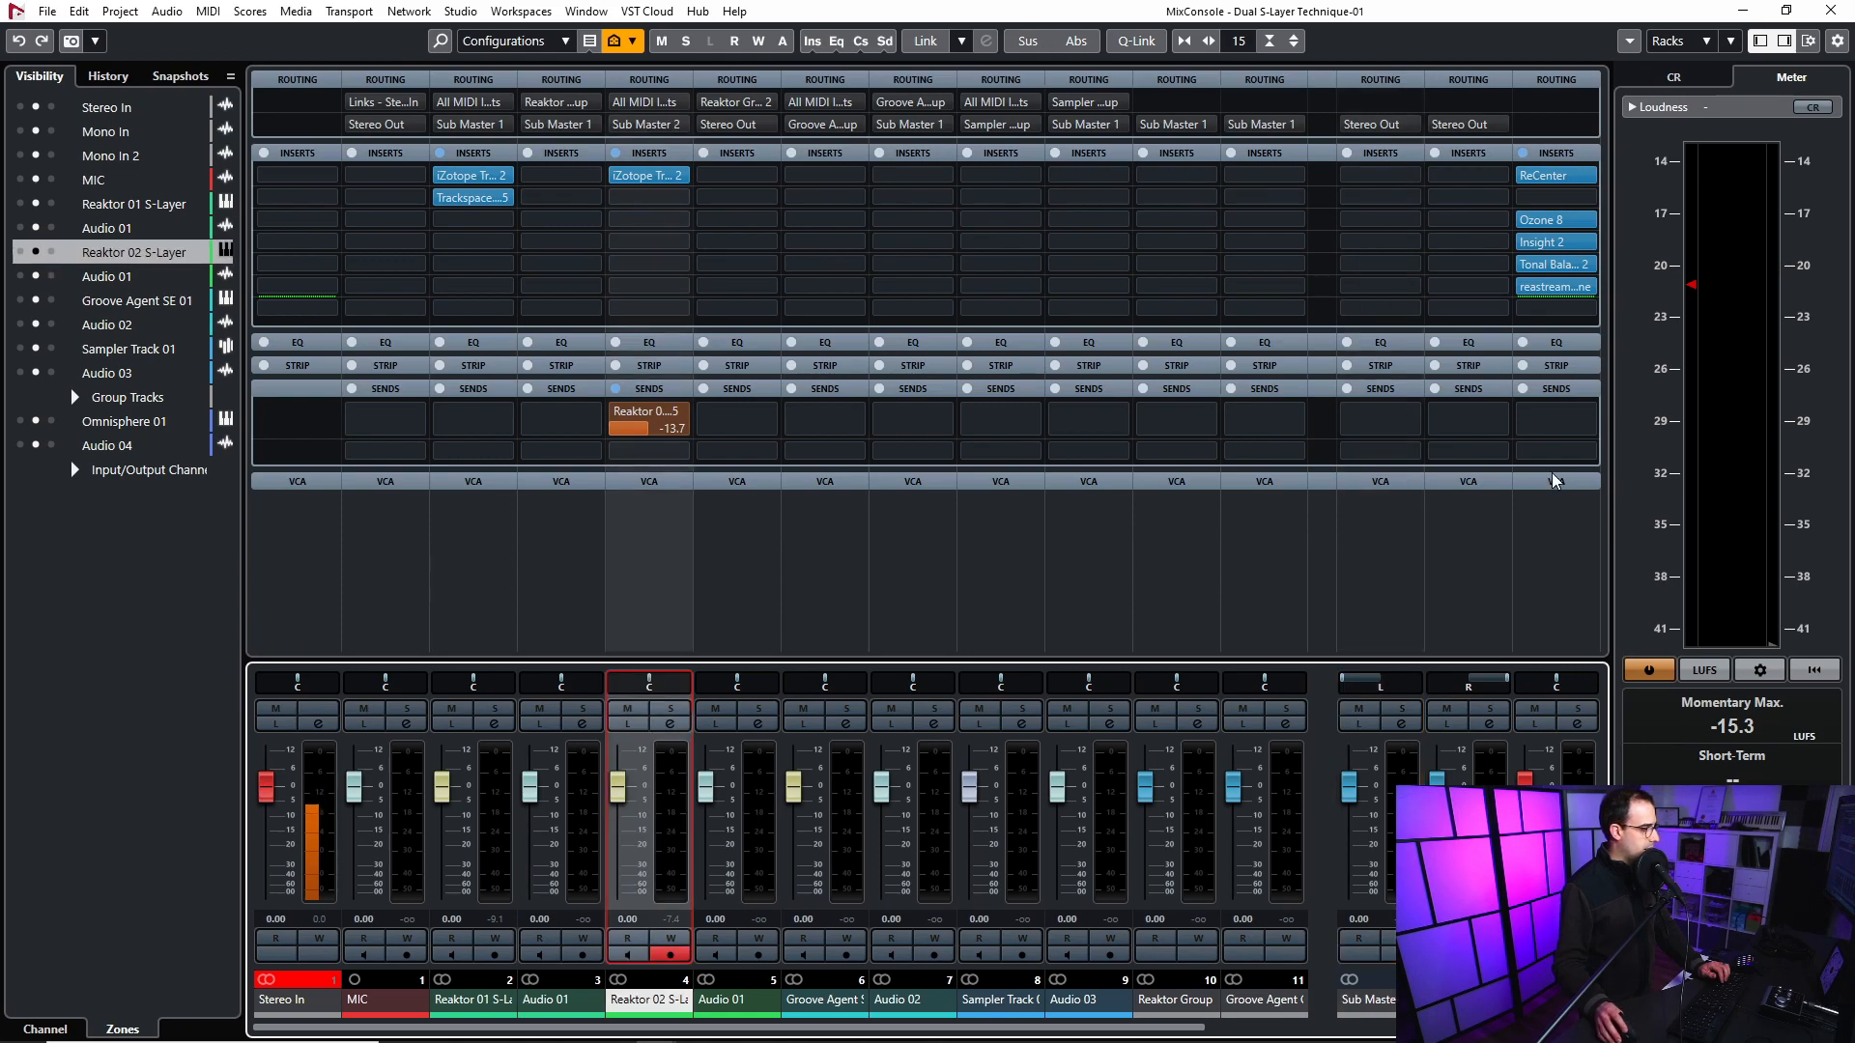
left_click(1467, 999)
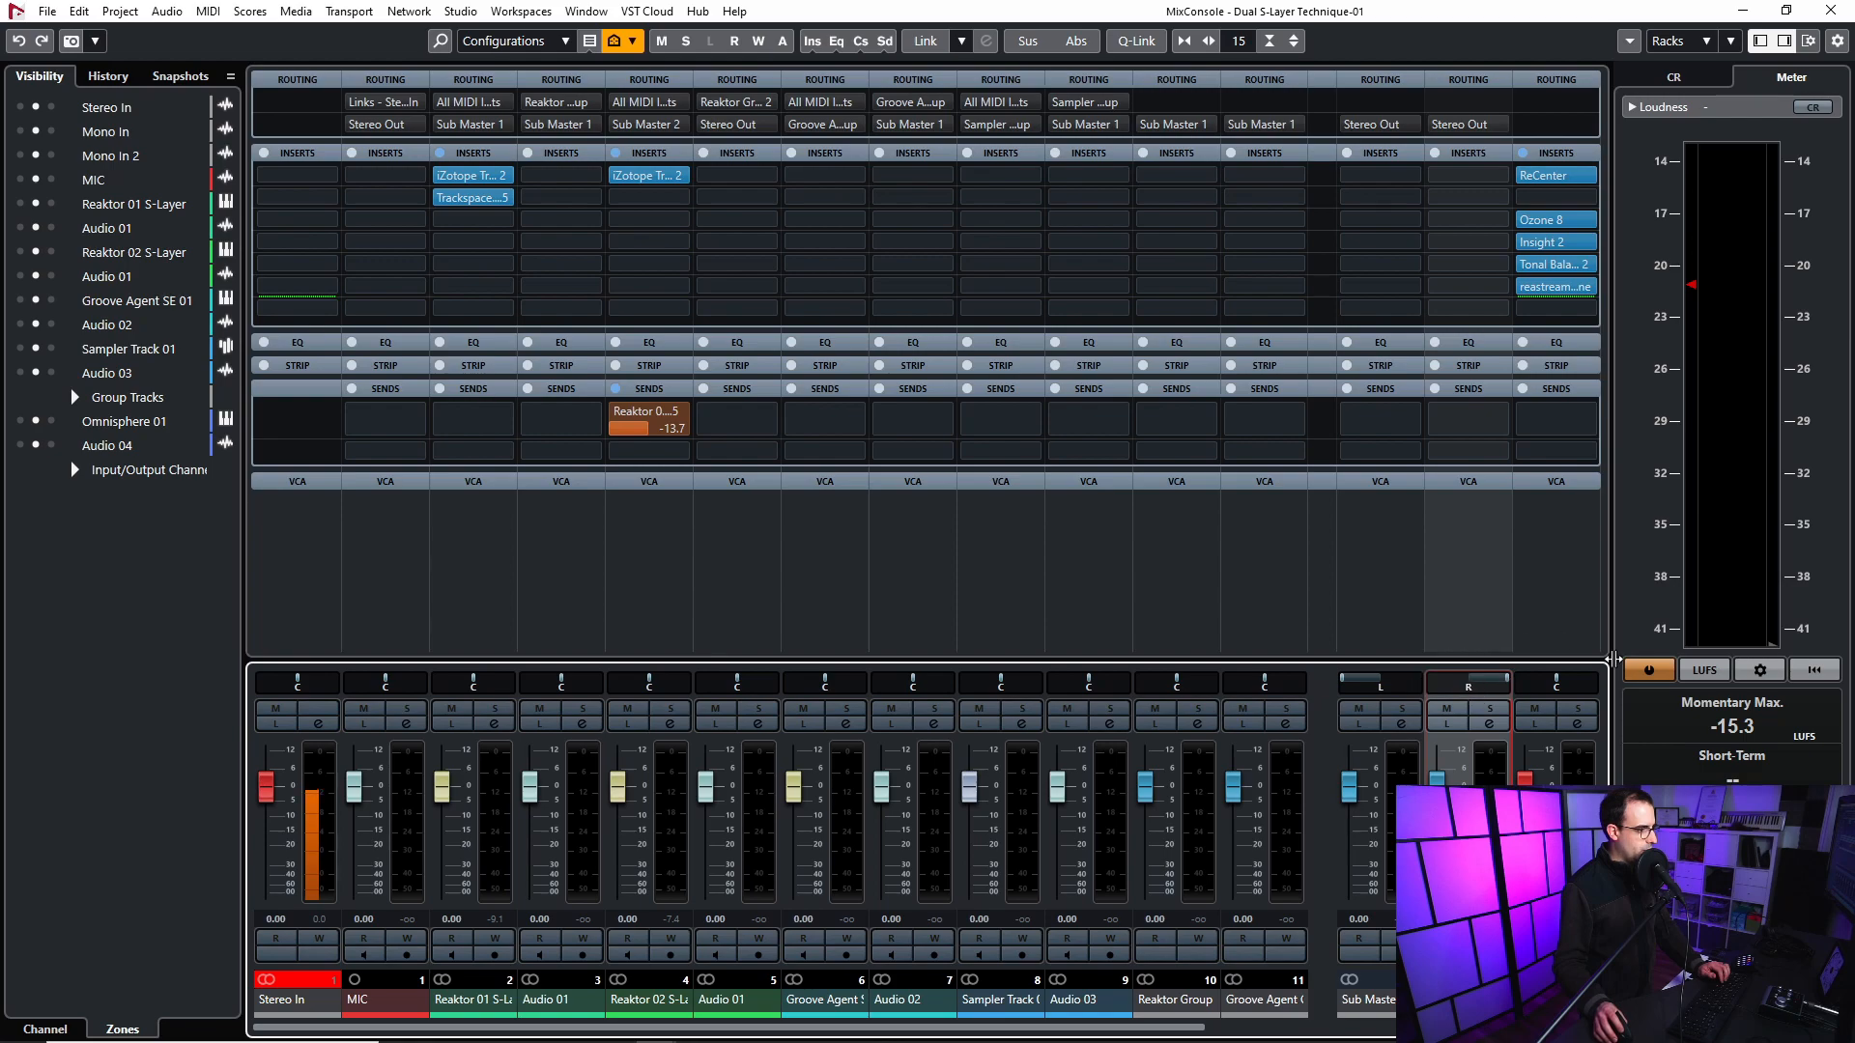
- Open the ReCenter insert on the Stereo Out channel, place its window mid-mixer and bypass the plug-in
left_click(1563, 183)
left_click_drag(1650, 250, 819, 236)
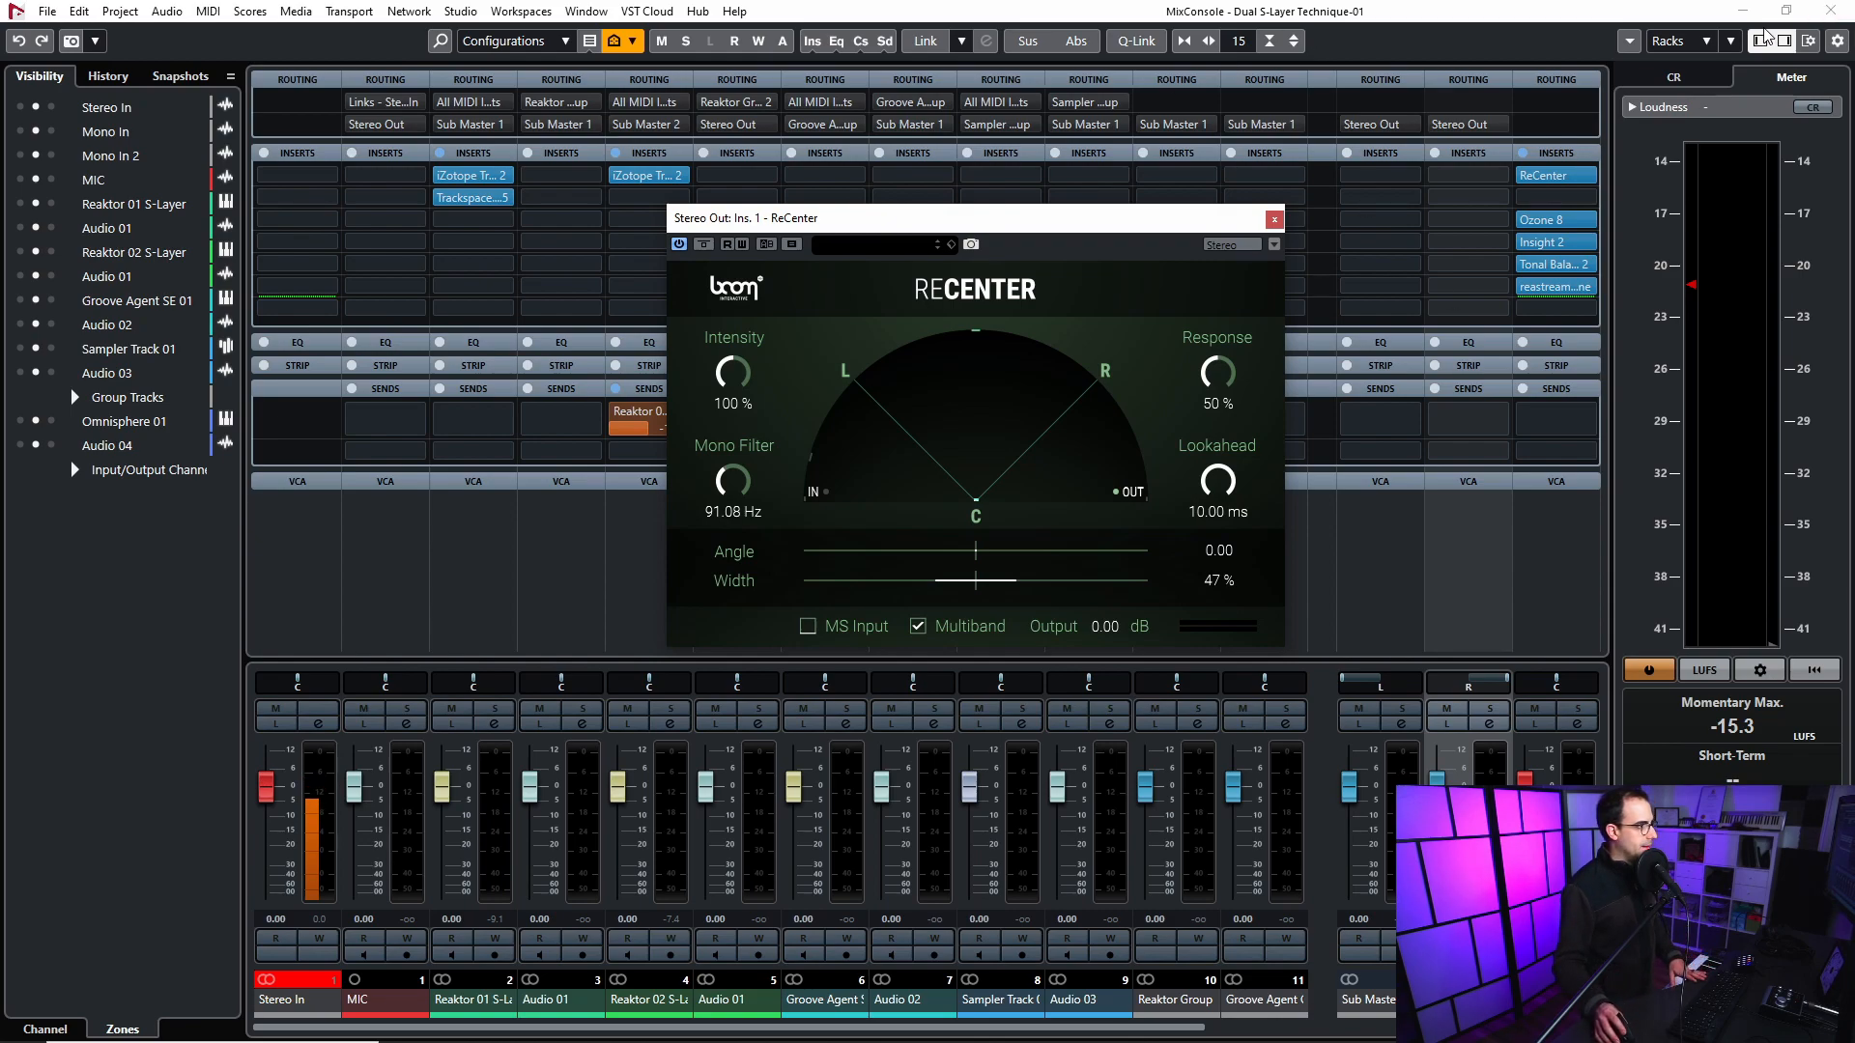
left_click(709, 249)
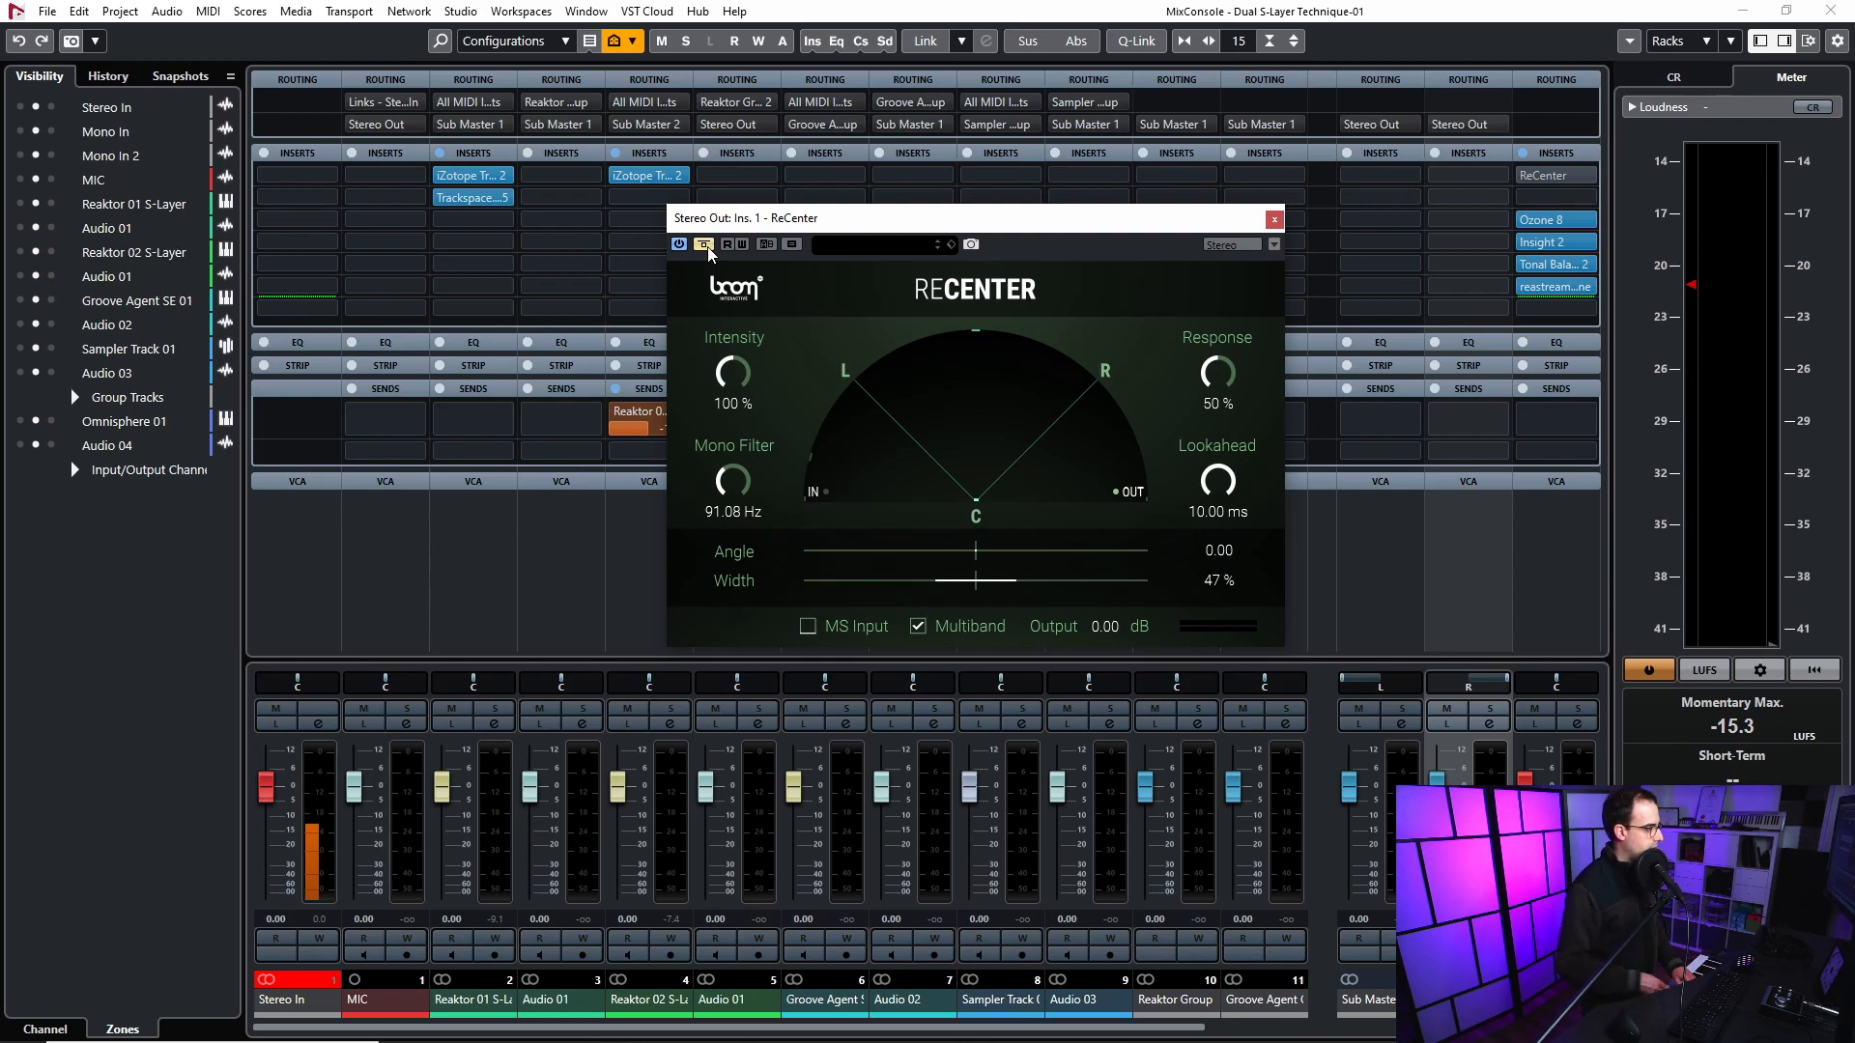
- With both Reaktor S-Layer channels selected, enable MS Input in ReCenter, try a width of 130 % and set it to 15 %
left_click(667, 841)
left_click(498, 840, "ctrl")
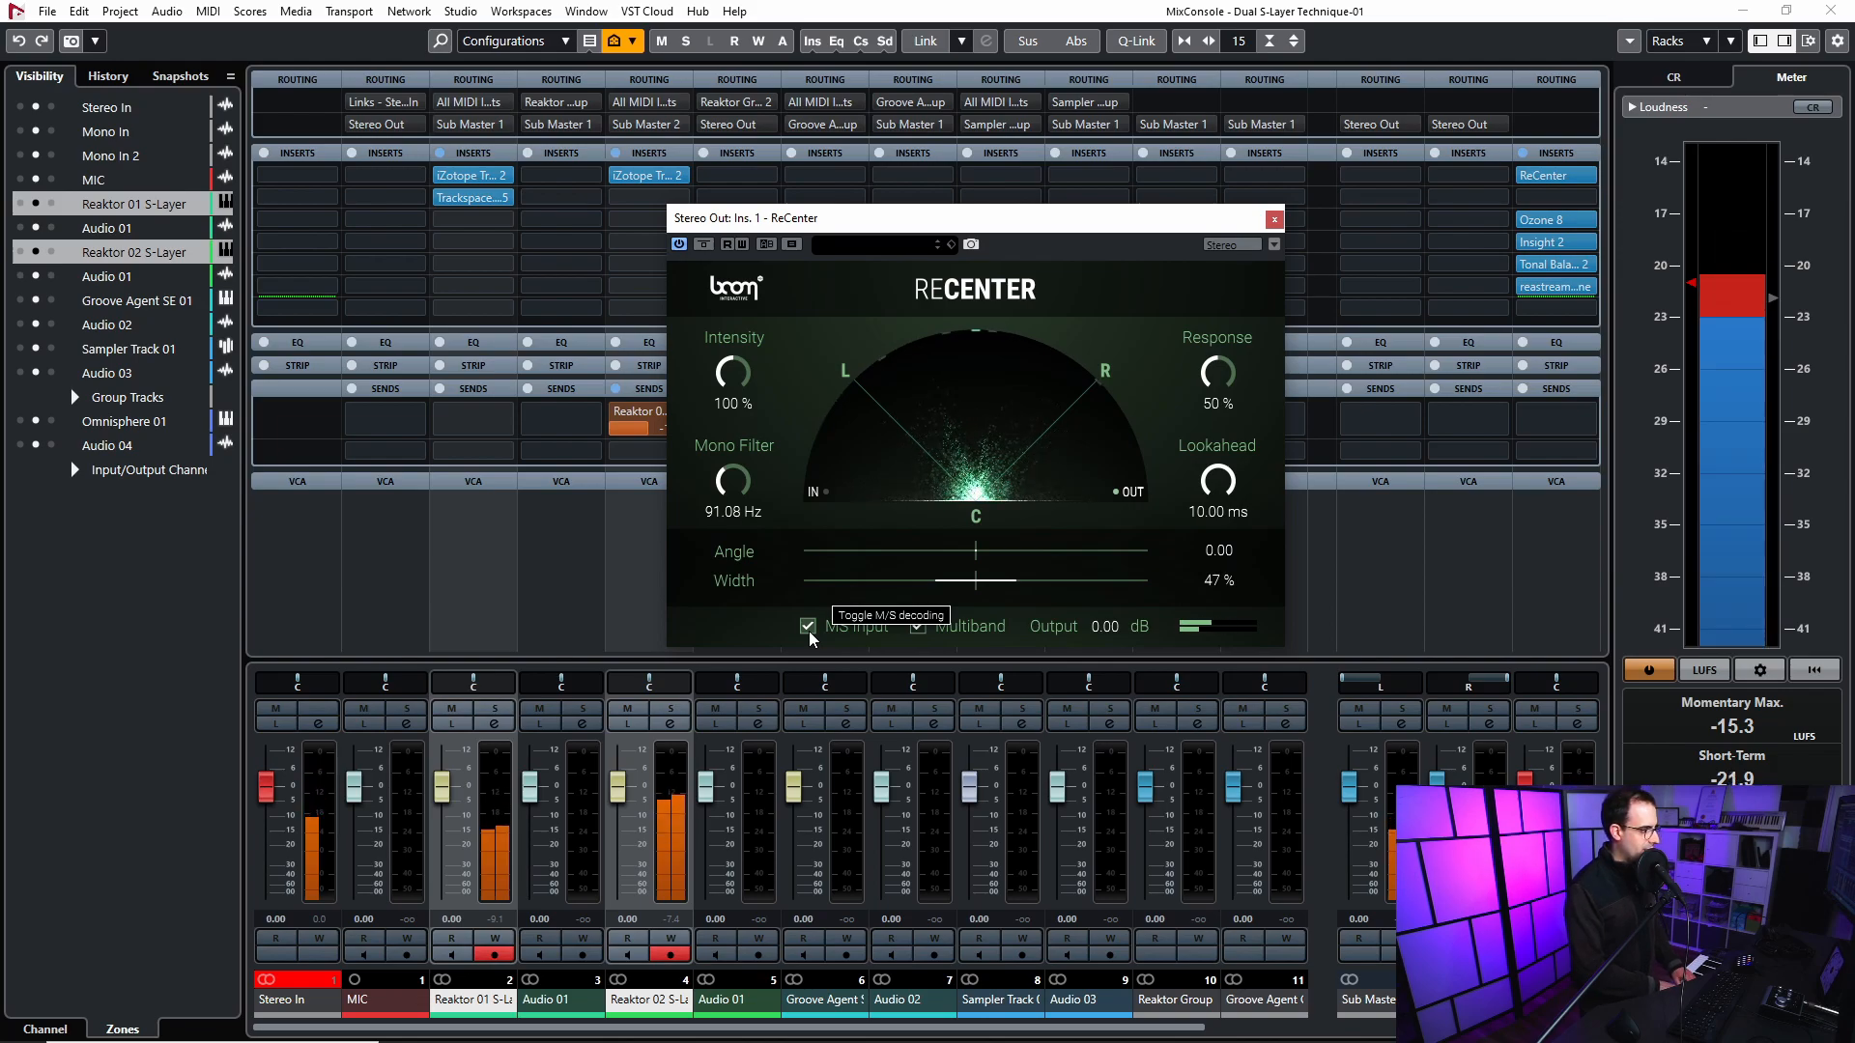
left_click_drag(967, 591, 1075, 587)
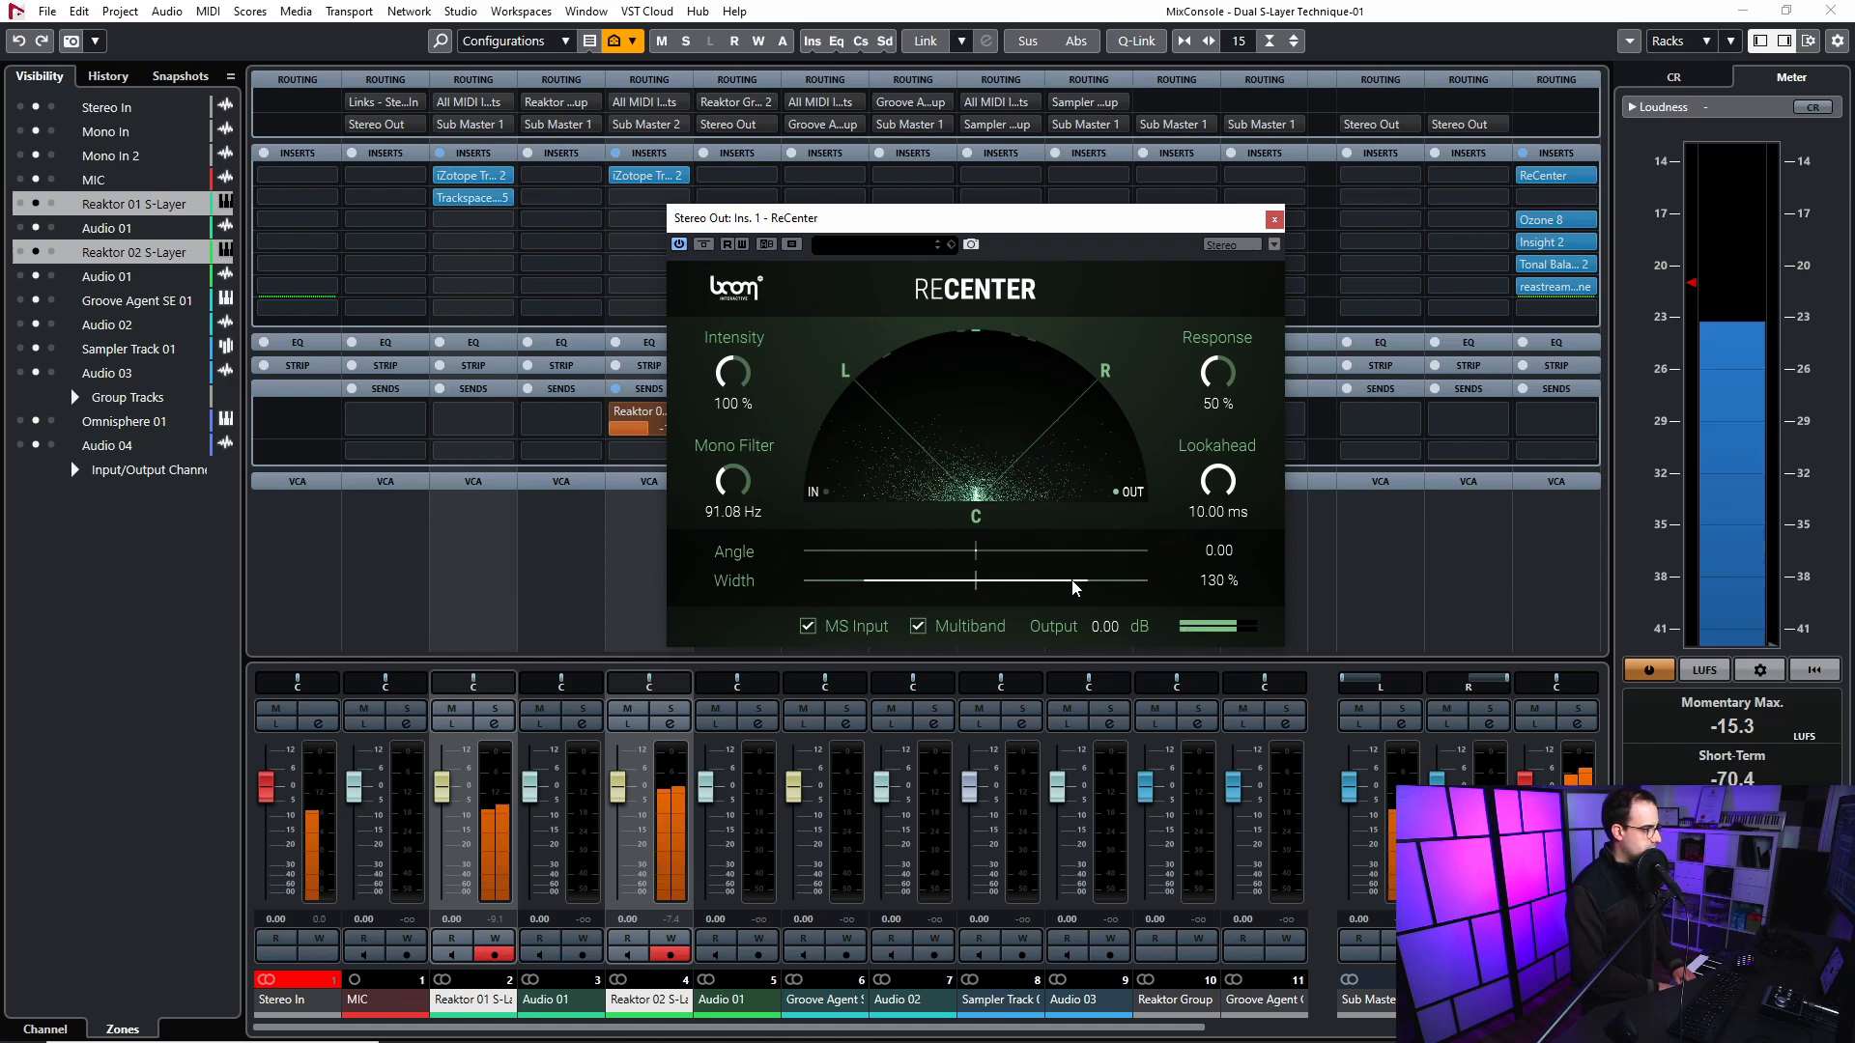
left_click_drag(1072, 588, 990, 594)
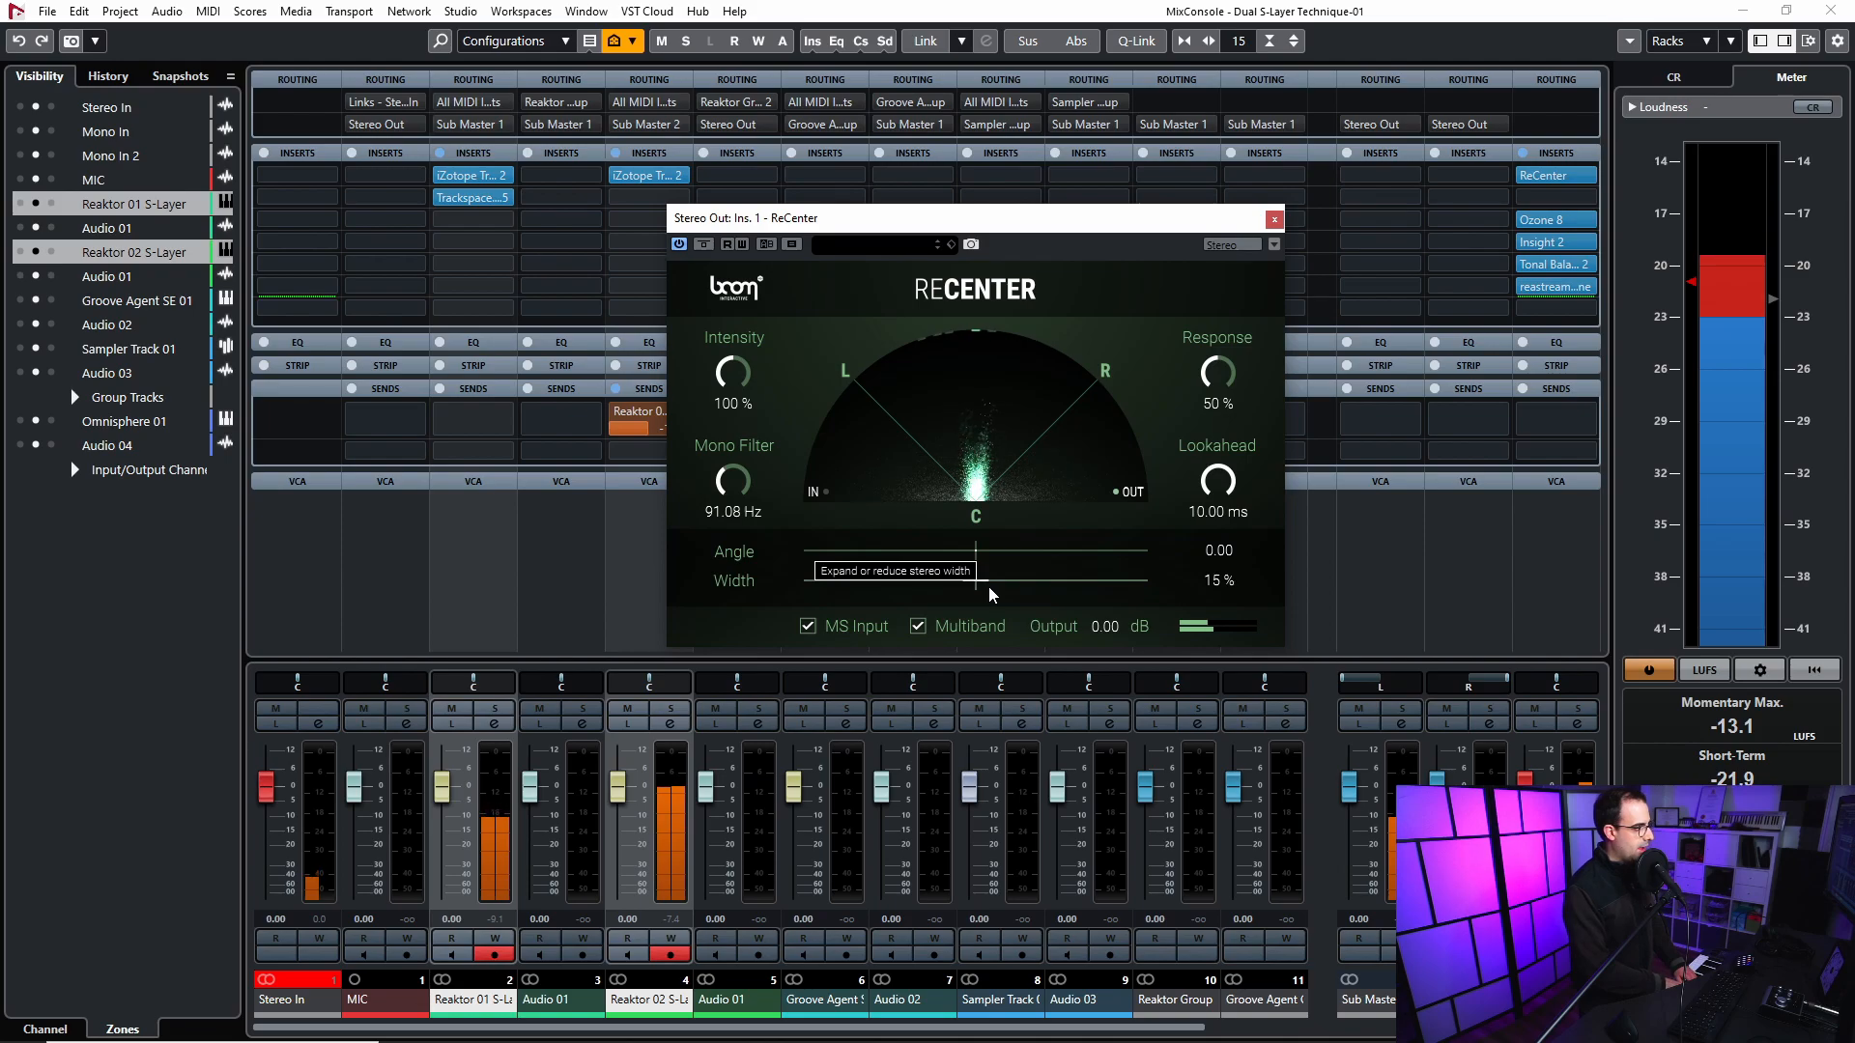
- Close the ReCenter plug-in window and the MixConsole
left_click(1274, 220)
left_click(1845, 9)
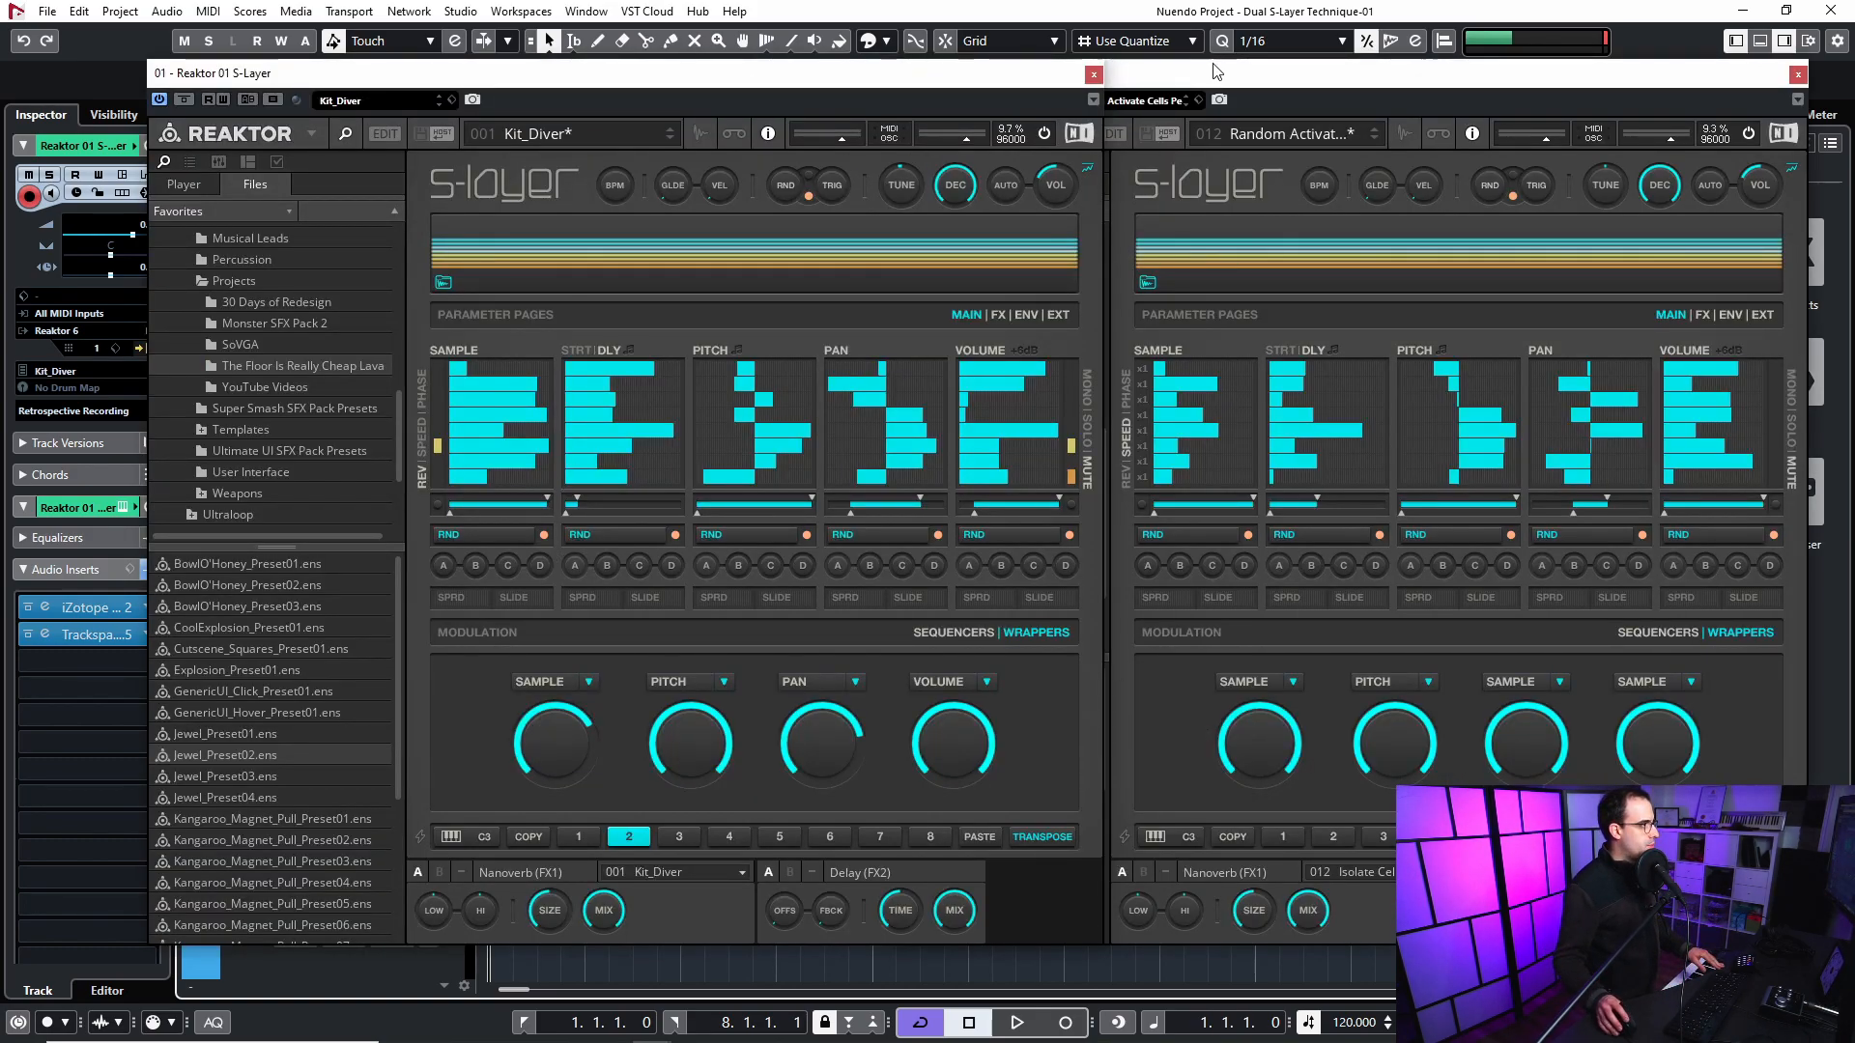
- Try narrowing the Pitch randomization range of the Reaktor 01 S-Layer to -24 to -2
left_click(1292, 75)
left_click(849, 75)
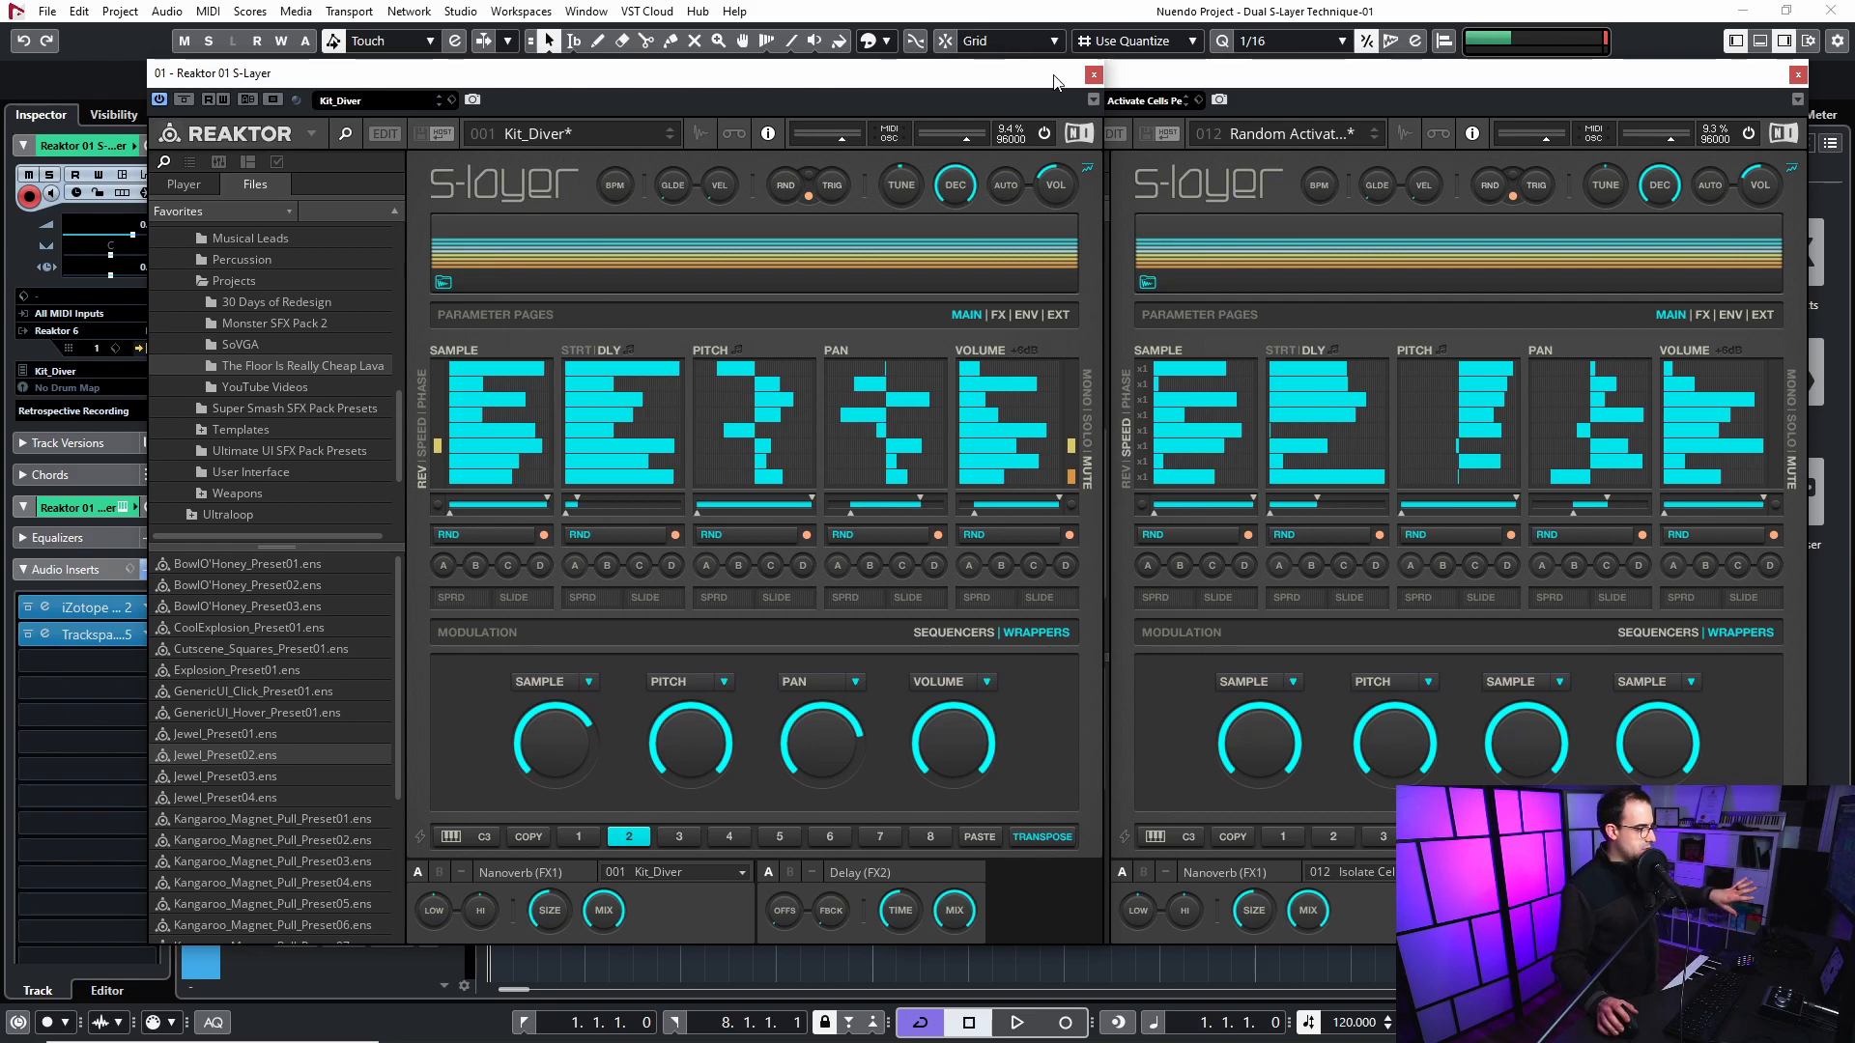
left_click_drag(814, 497, 762, 504)
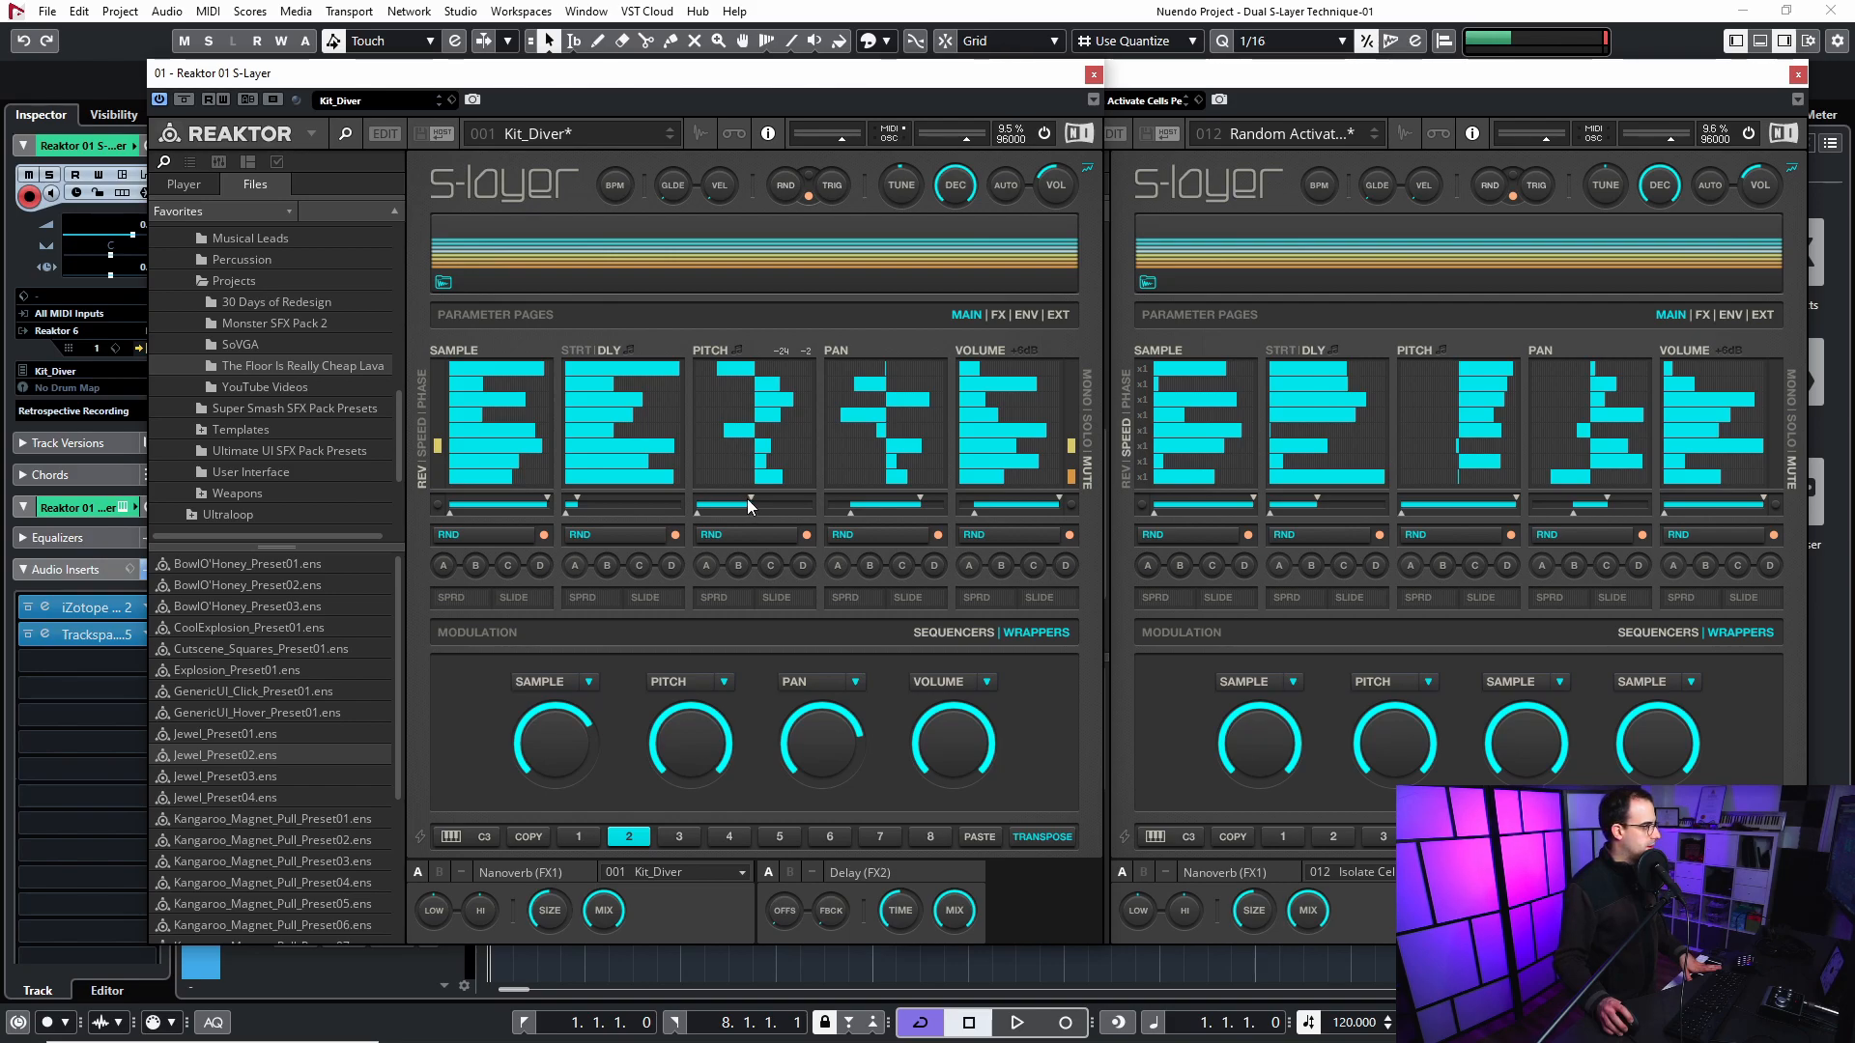
- Bring the Reaktor 01 and Reaktor 02 S-Layer windows forward, rearrange them side by side, and close the plug-in windows
left_click_drag(1502, 81, 1372, 70)
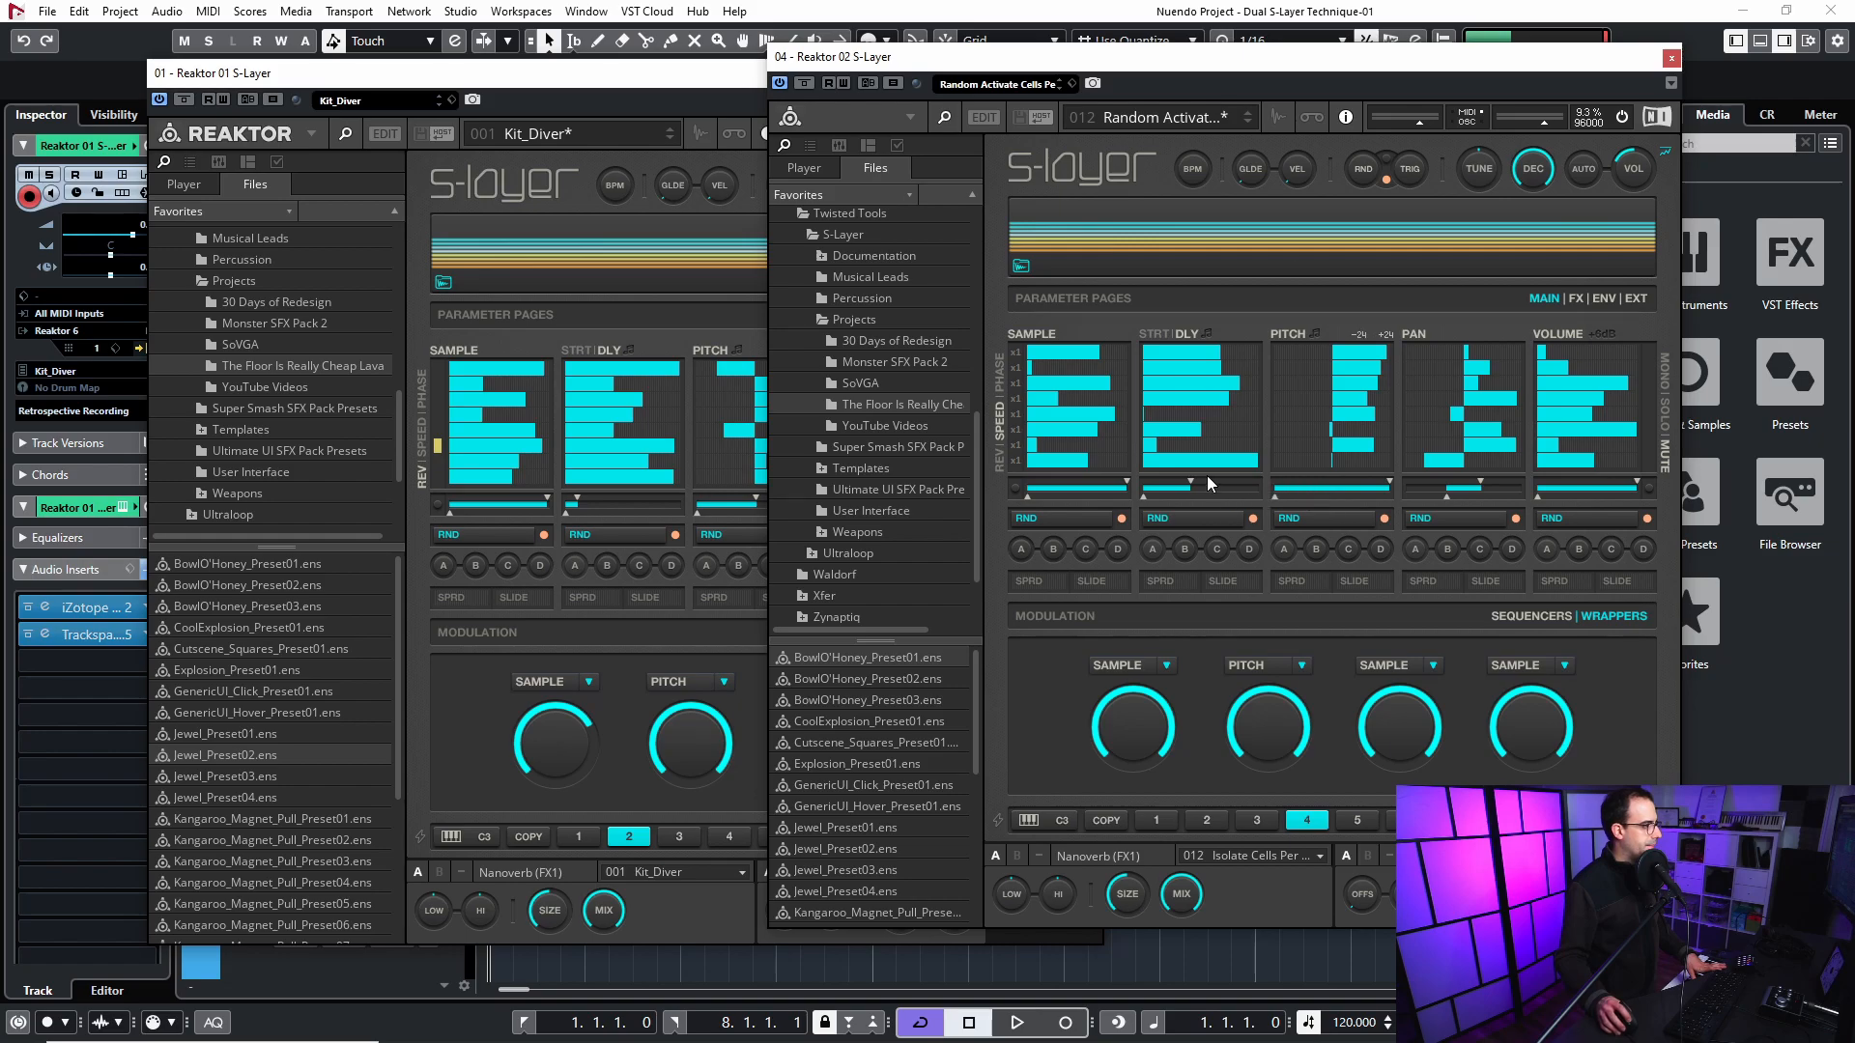
left_click_drag(1377, 75, 1569, 93)
left_click_drag(801, 75, 854, 85)
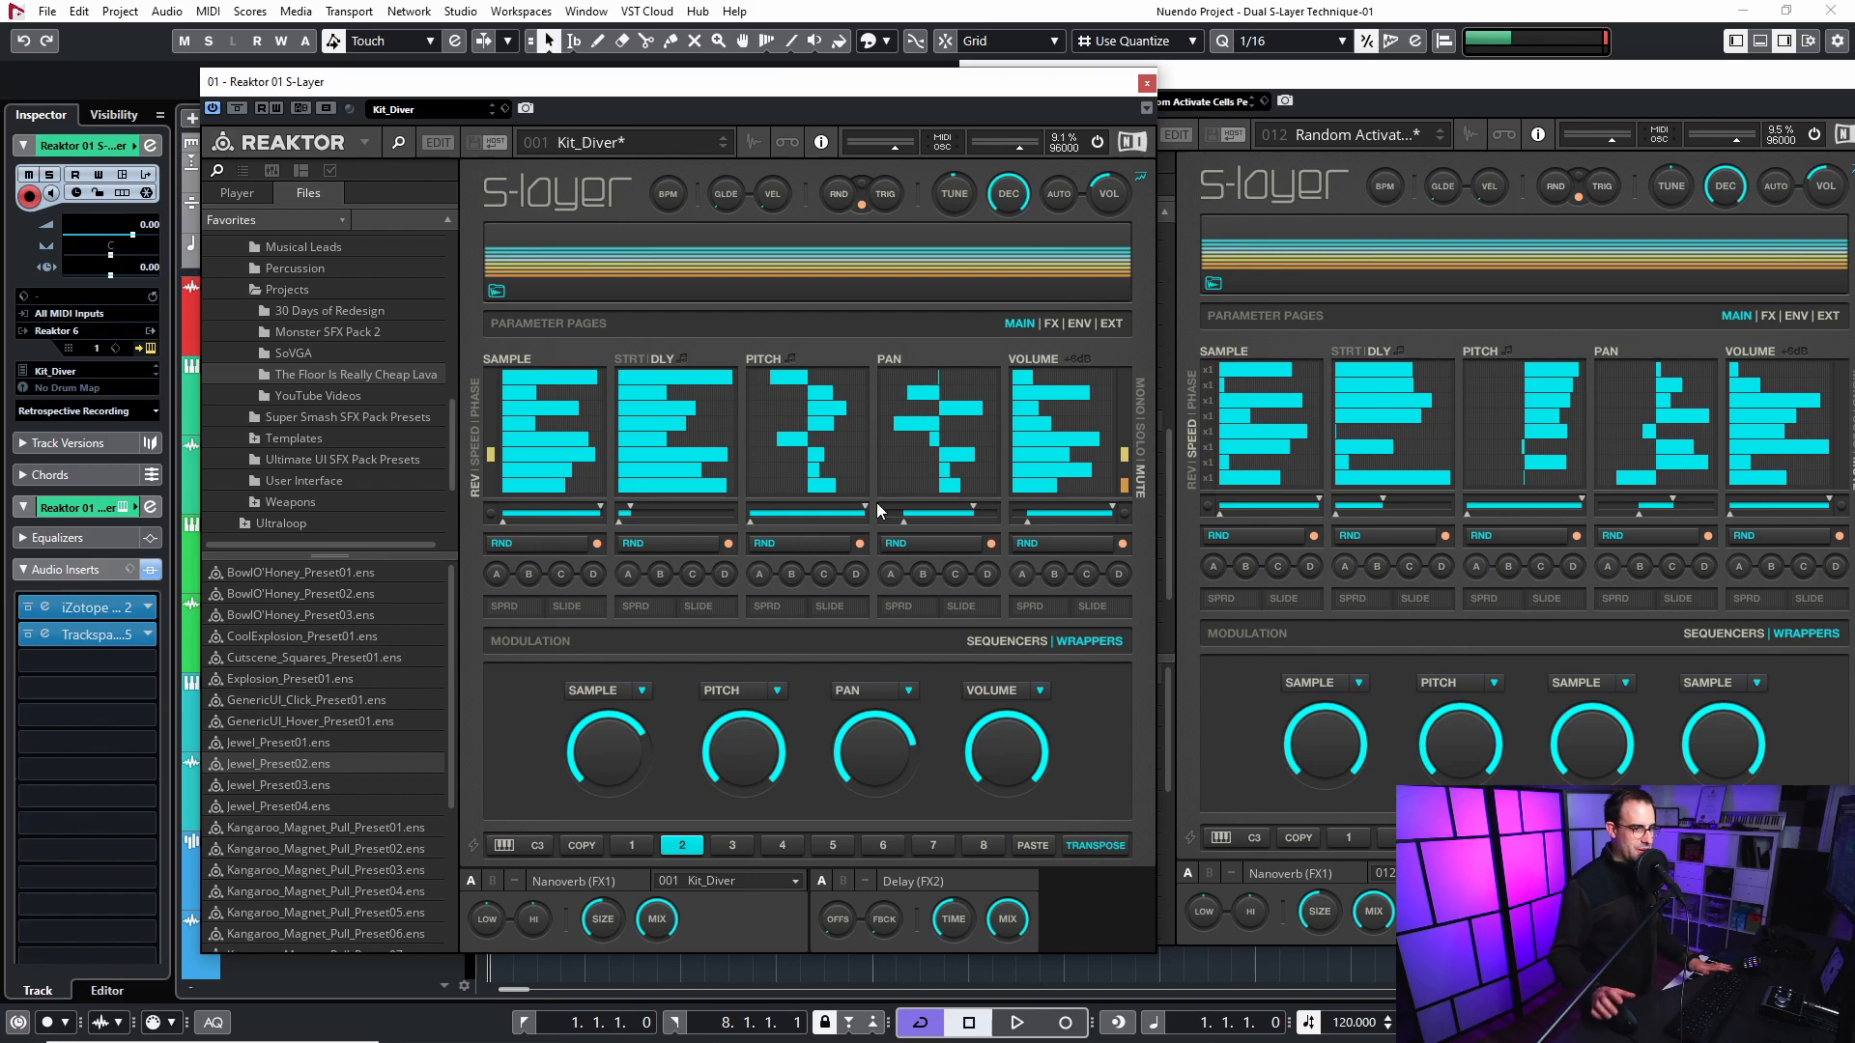
left_click_drag(1089, 87, 1045, 87)
left_click_drag(1285, 74, 1211, 76)
left_click(748, 89)
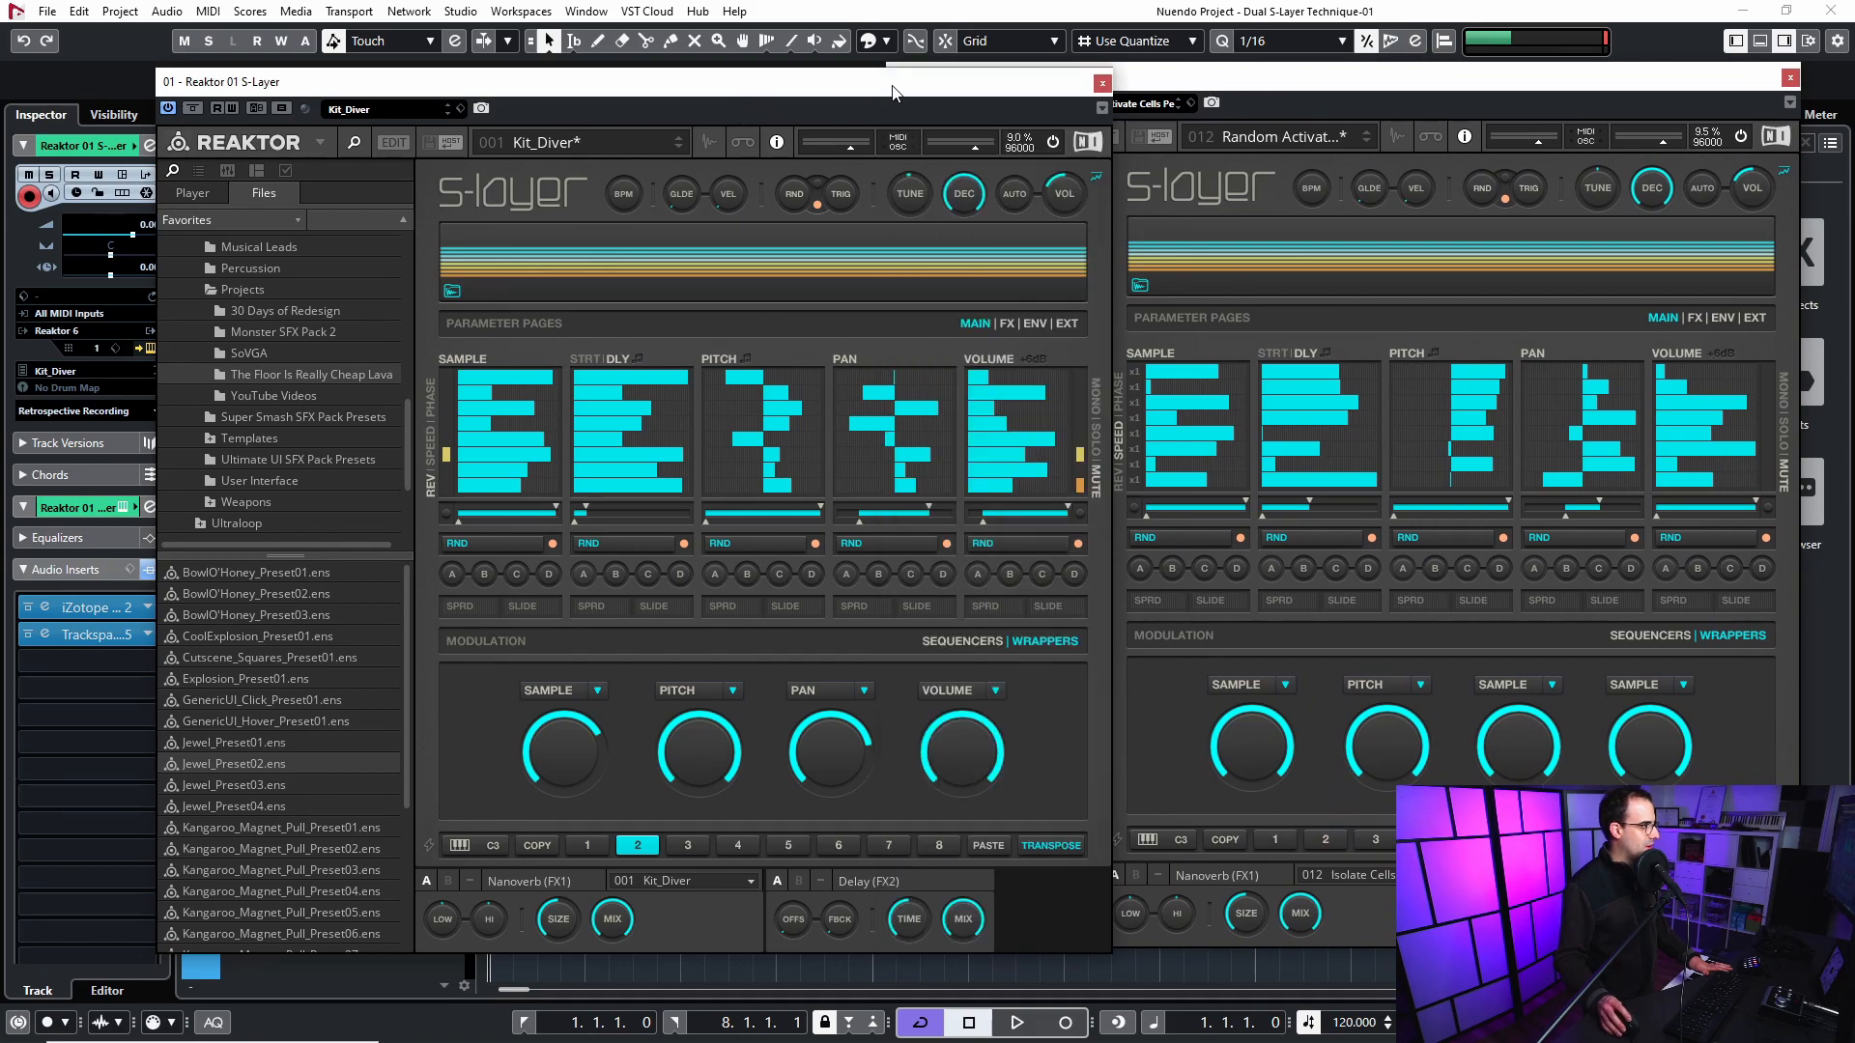
left_click_drag(896, 87, 896, 85)
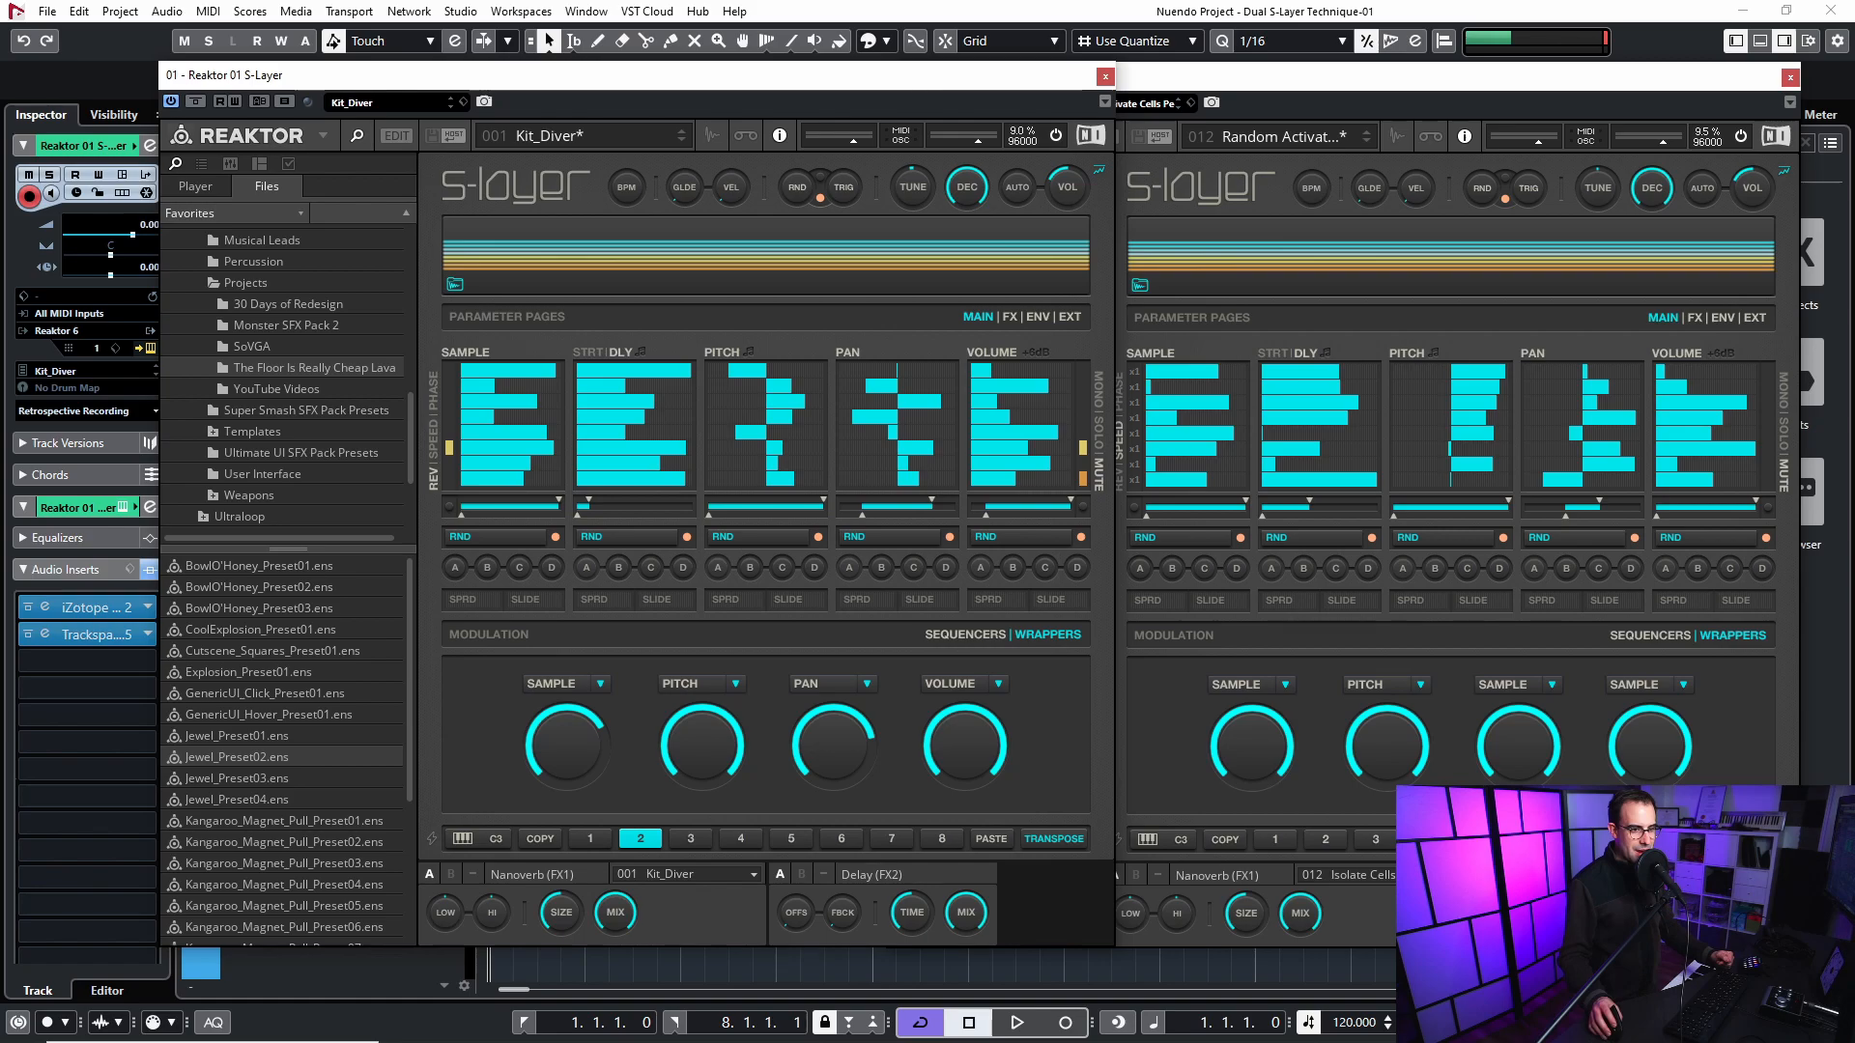
key("ctrl+alt+shift+w")
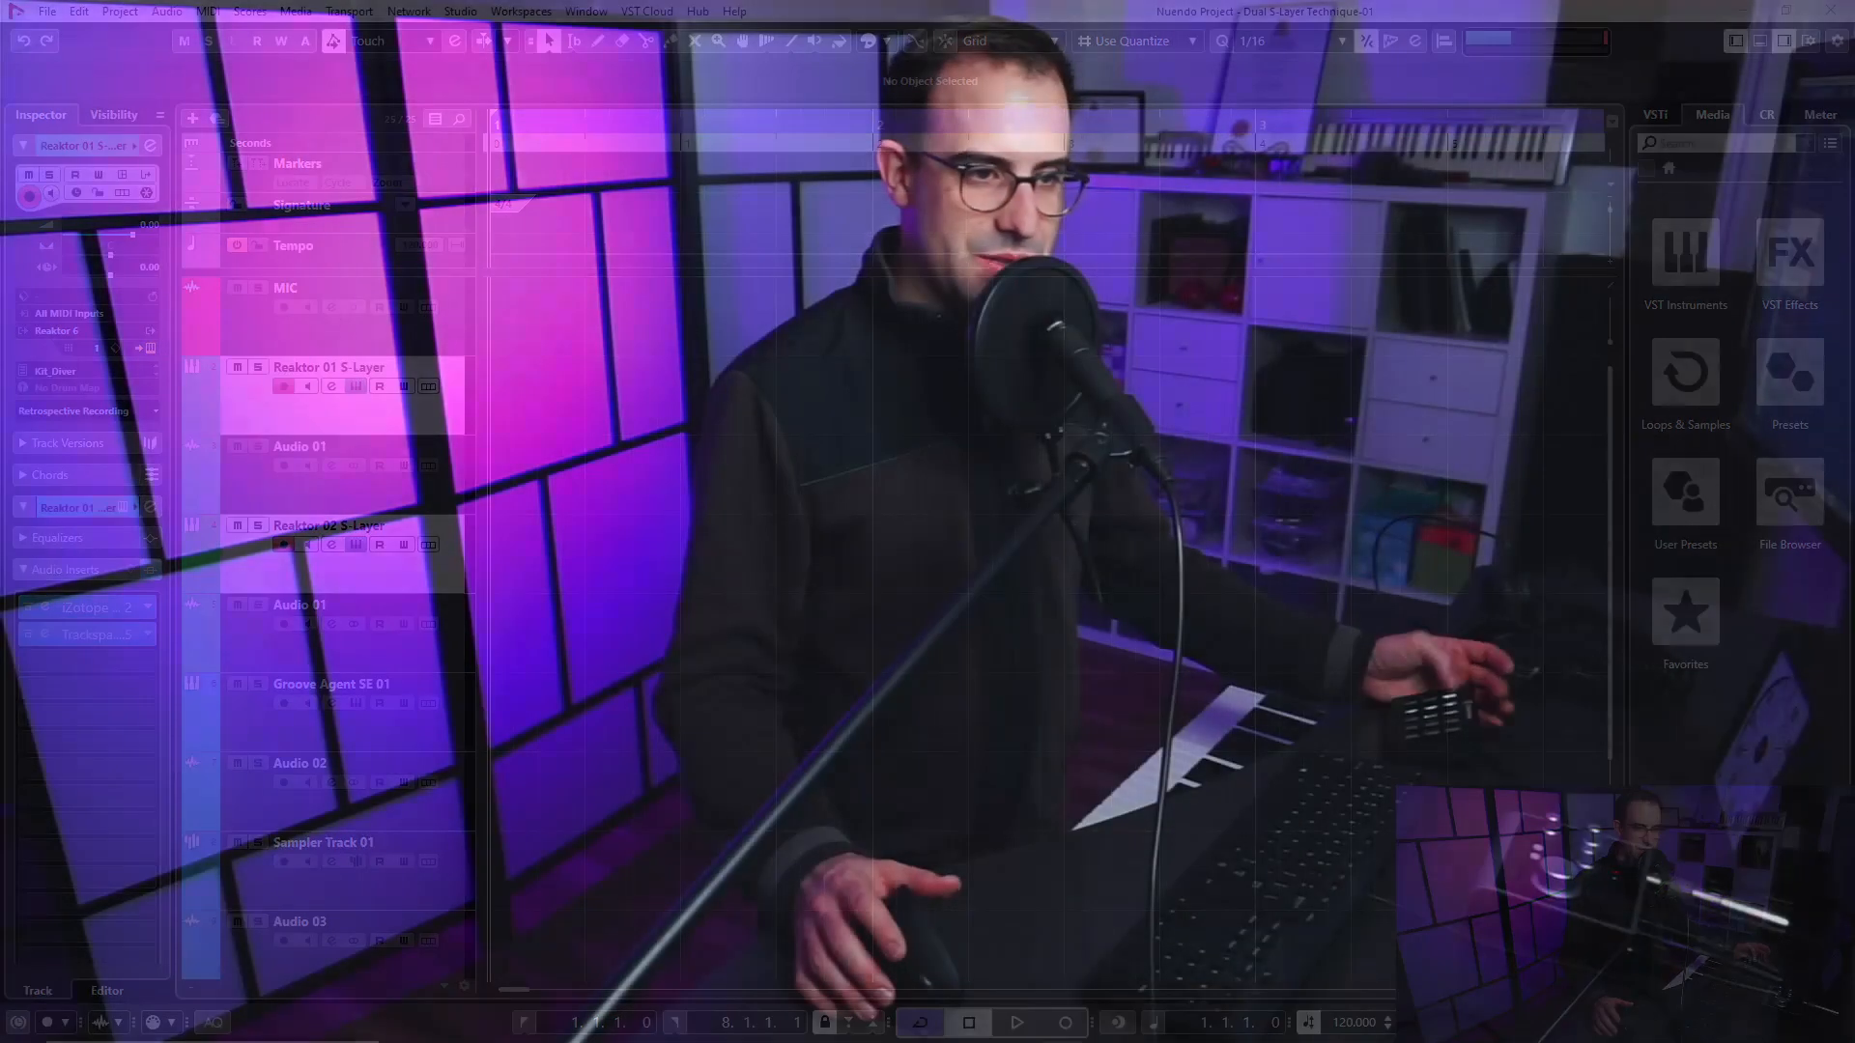